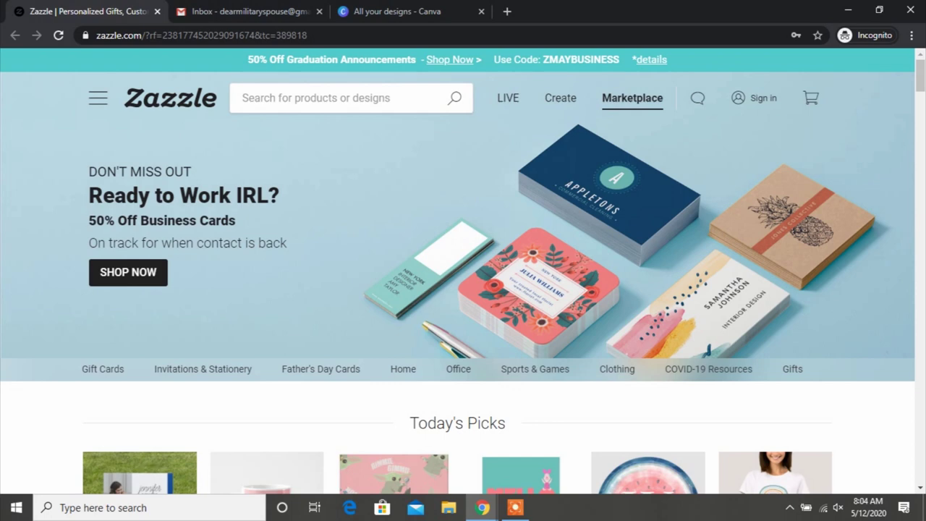
Register a new Zazzle account through the linked Dear Military Google account
{"action": "mouse_move", "coordinate": [769, 101]}
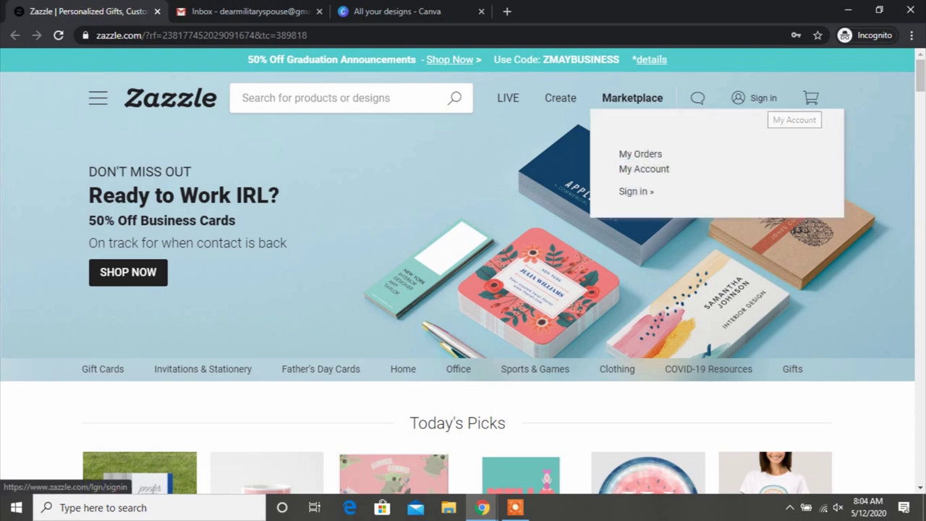
{"action": "left_click", "coordinate": [768, 101]}
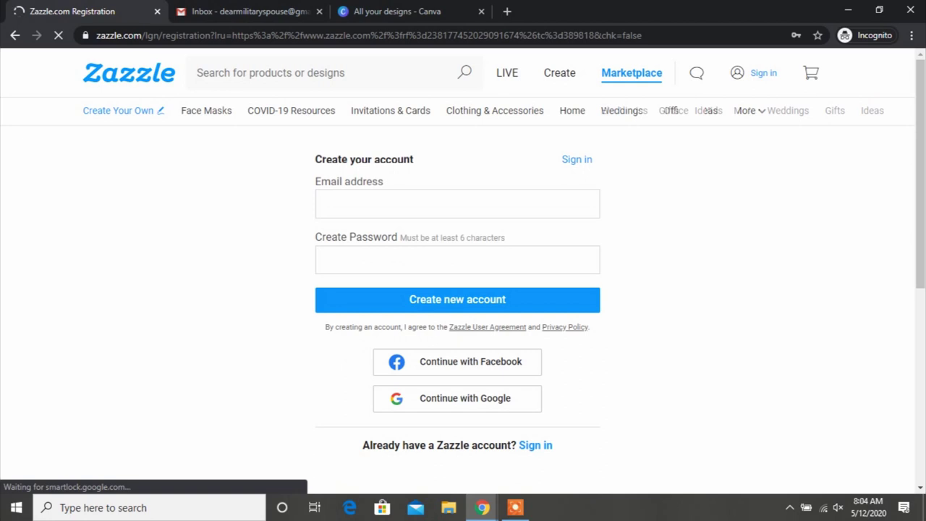
{"action": "left_click", "coordinate": [457, 203]}
{"action": "type", "text": "dearmil"}
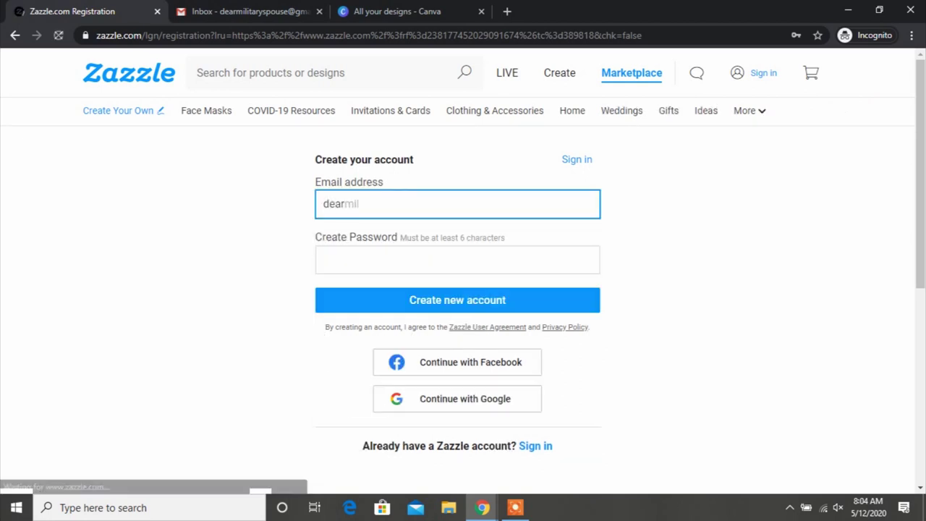
{"action": "type", "text": "it"}
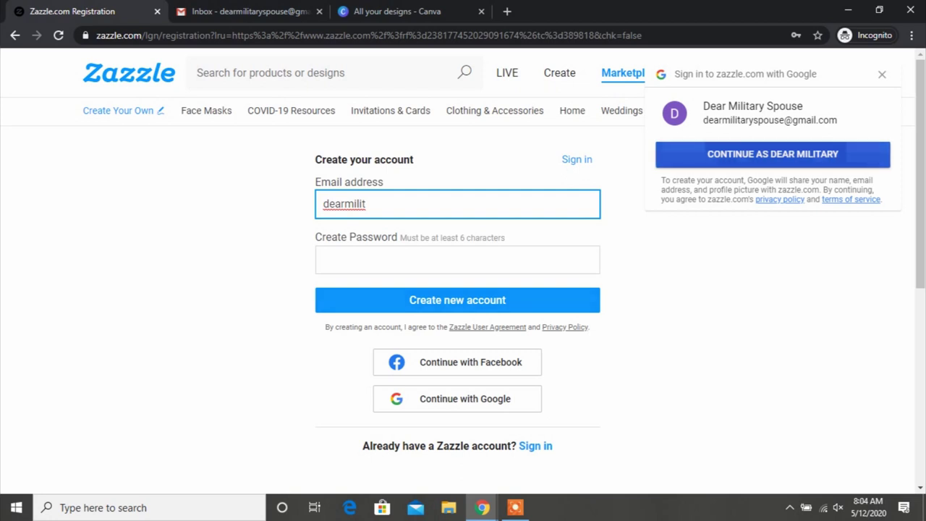
{"action": "left_click", "coordinate": [773, 153]}
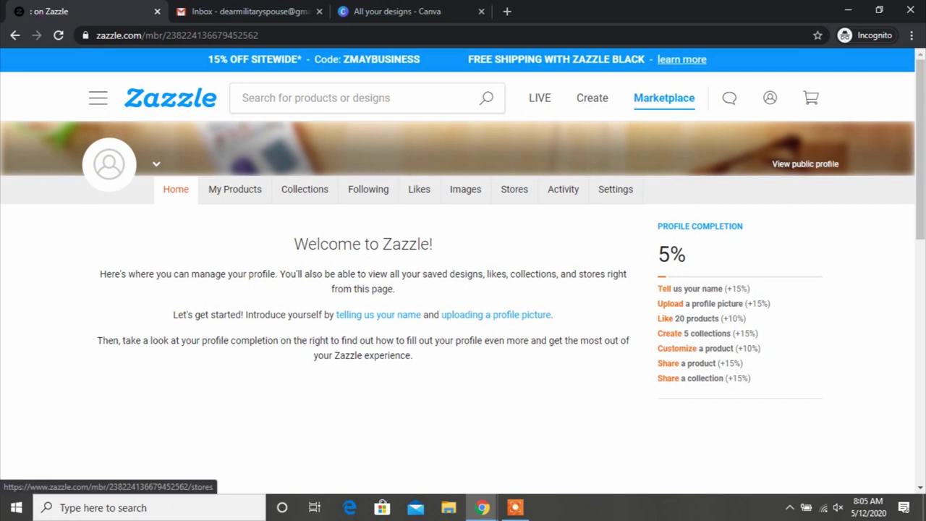
Switch to the profile's Stores section
{"action": "left_click", "coordinate": [514, 188]}
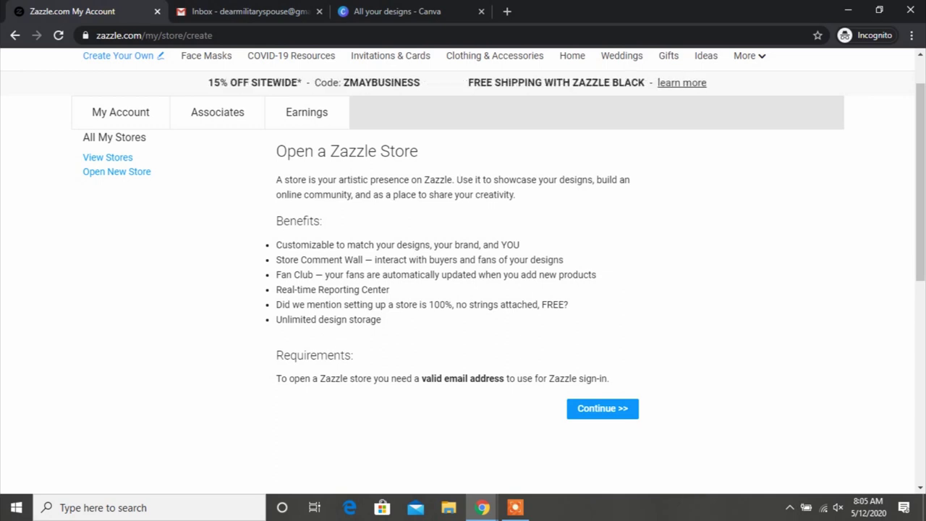
Continue to e-mail validation and open Zazzle's verification message in Gmail
{"action": "left_click", "coordinate": [601, 408]}
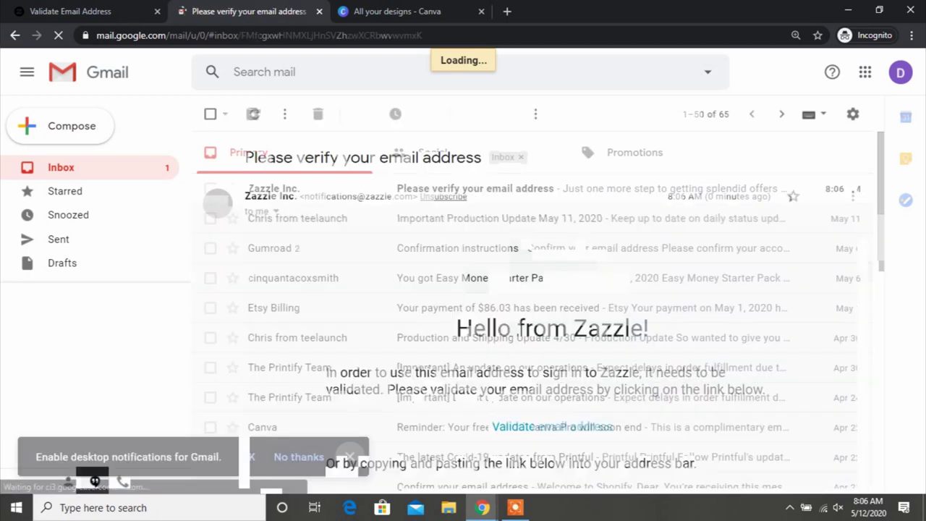
{"action": "left_click", "coordinate": [350, 456]}
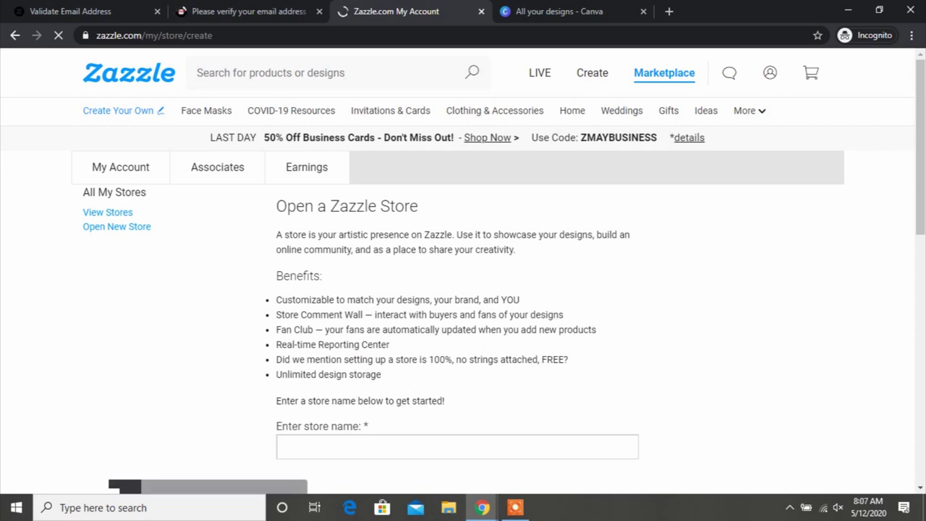
Name the store DearMilitarySpouse without spaces, pass the not-a-robot check, and create it
{"action": "scroll", "coordinate": [463, 289], "scroll_direction": "down", "scroll_amount": 2}
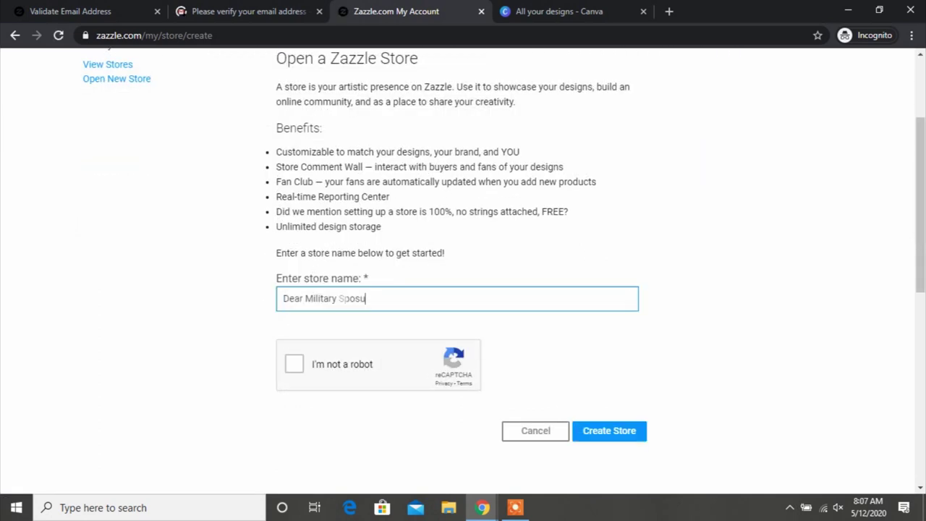
{"action": "type", "text": "e"}
{"action": "key", "text": "Tab"}
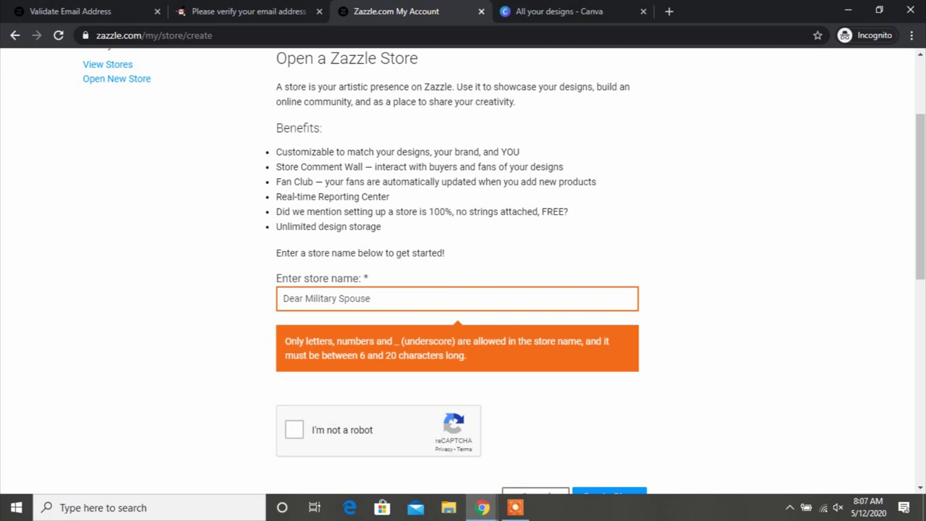
{"action": "key", "text": "BackSpace"}
{"action": "key", "text": "Delete"}
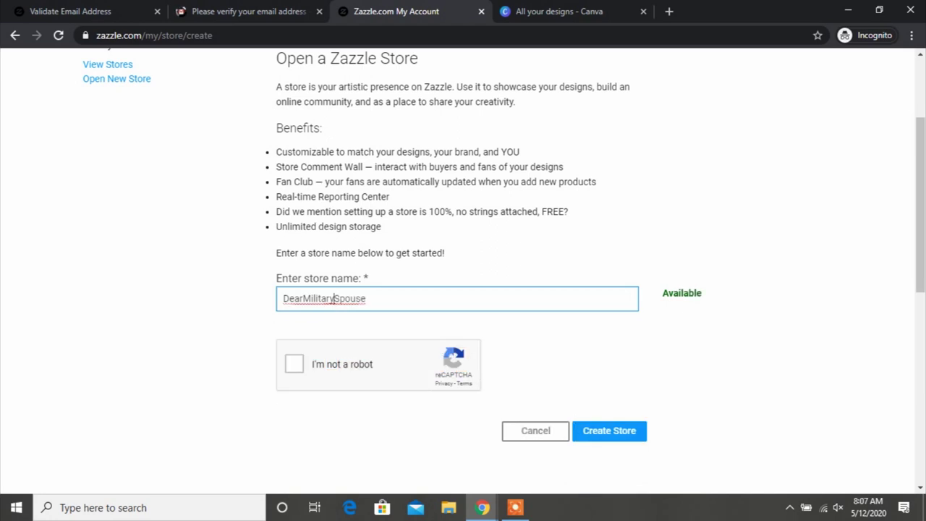
{"action": "key", "text": "Tab"}
{"action": "key", "text": "space"}
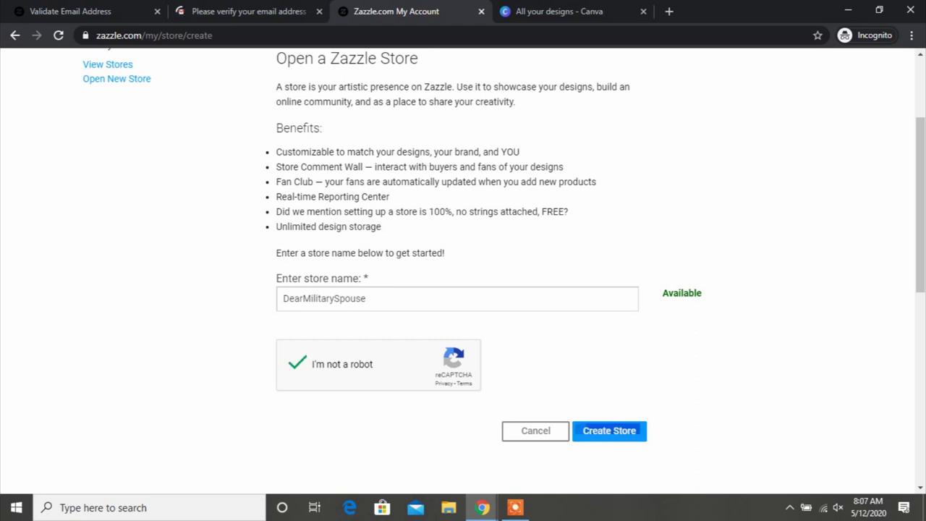
{"action": "left_click", "coordinate": [609, 430]}
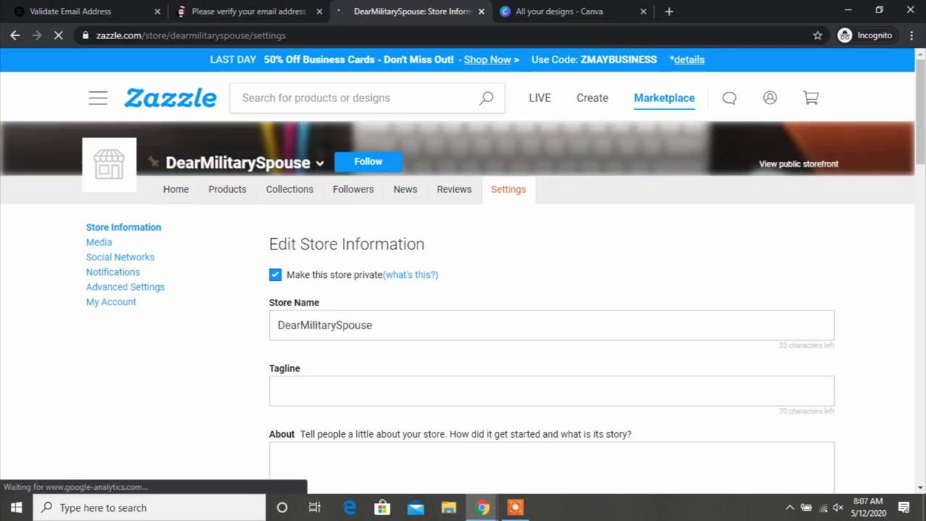
Enter the store tagline 'I Stand With Miltiary Spouse'
{"action": "scroll", "coordinate": [463, 289], "scroll_direction": "down", "scroll_amount": 2}
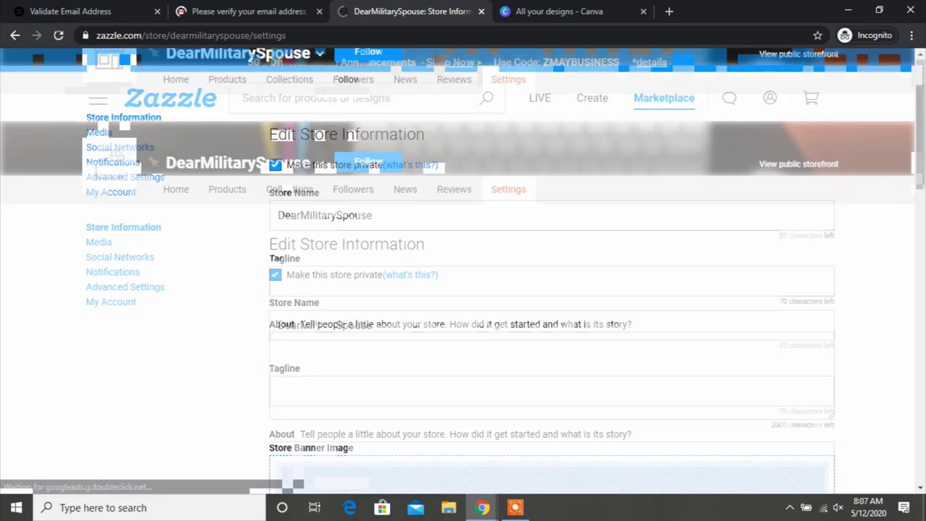
{"action": "left_click", "coordinate": [551, 281]}
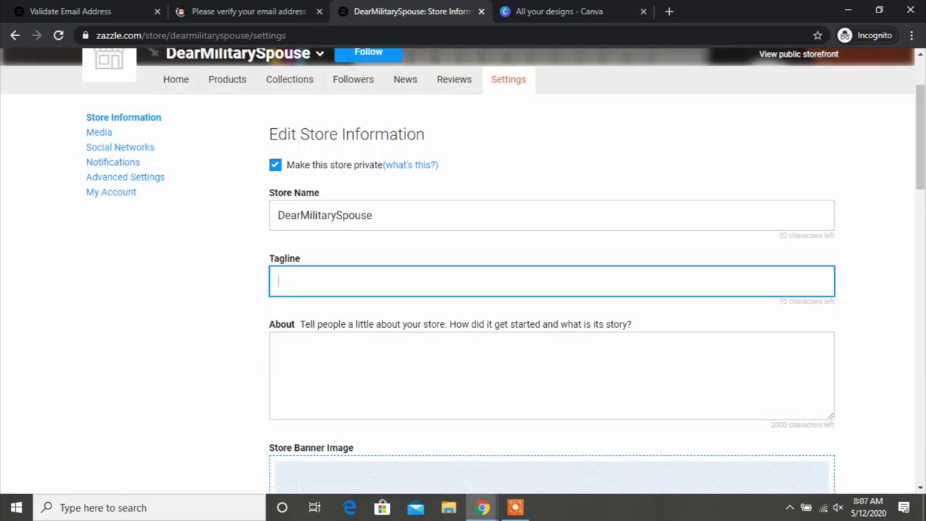
{"action": "type", "text": "I Sstand"}
{"action": "key", "text": "BackSpace"}
{"action": "key", "text": "BackSpace"}
{"action": "key", "text": "BackSpace"}
{"action": "key", "text": "BackSpace"}
{"action": "key", "text": "BackSpace"}
{"action": "key", "text": "BackSpace"}
{"action": "key", "text": "BackSpace"}
{"action": "key", "text": "BackSpace"}
{"action": "type", "text": "I Sstand"}
{"action": "key", "text": "BackSpace"}
{"action": "key", "text": "BackSpace"}
{"action": "key", "text": "BackSpace"}
{"action": "key", "text": "BackSpace"}
{"action": "key", "text": "Left"}
{"action": "type", "text": "t"}
{"action": "type", "text": "and With Miltiary Spouse"}
Set the About text to 'Will fill in later' and start adding a store banner image
{"action": "left_click", "coordinate": [282, 345]}
{"action": "type", "text": "W"}
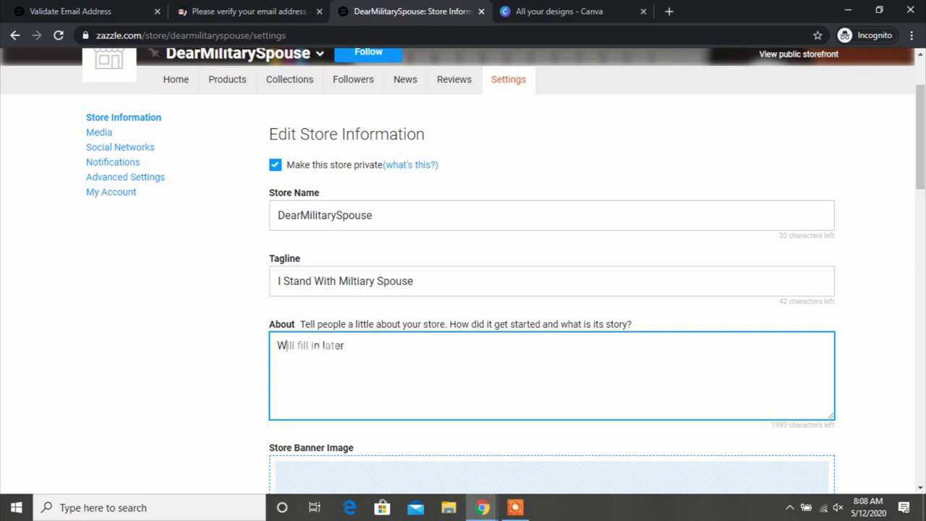
{"action": "key", "text": "Tab"}
{"action": "scroll", "coordinate": [463, 289], "scroll_direction": "down", "scroll_amount": 3}
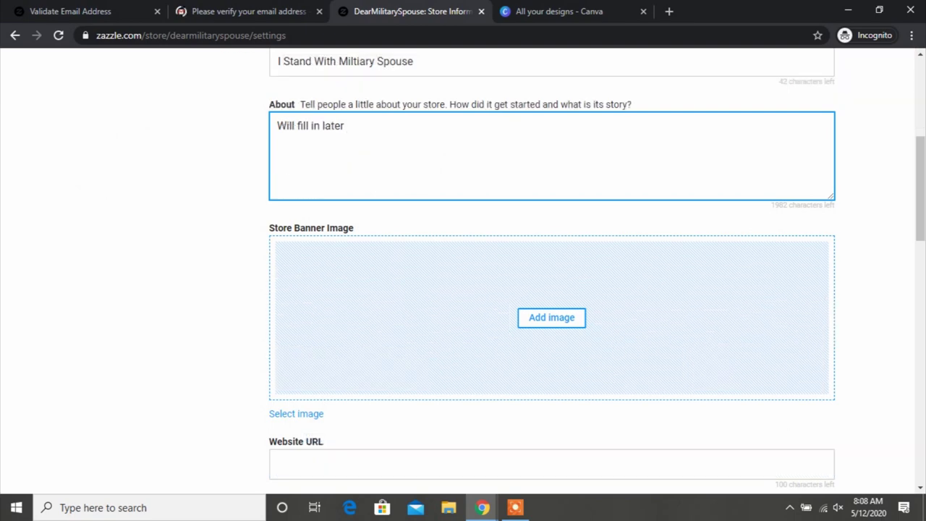
{"action": "scroll", "coordinate": [550, 289], "scroll_direction": "down", "scroll_amount": 1}
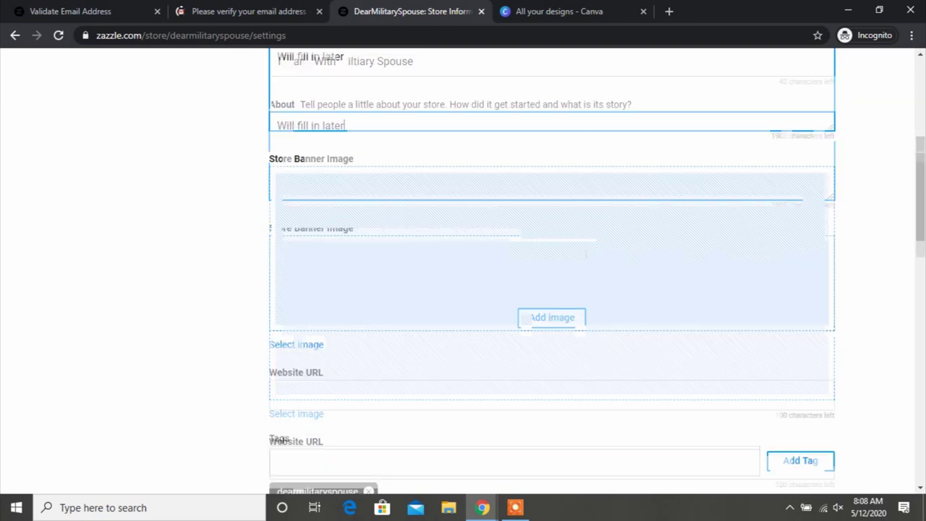
{"action": "left_click", "coordinate": [552, 248]}
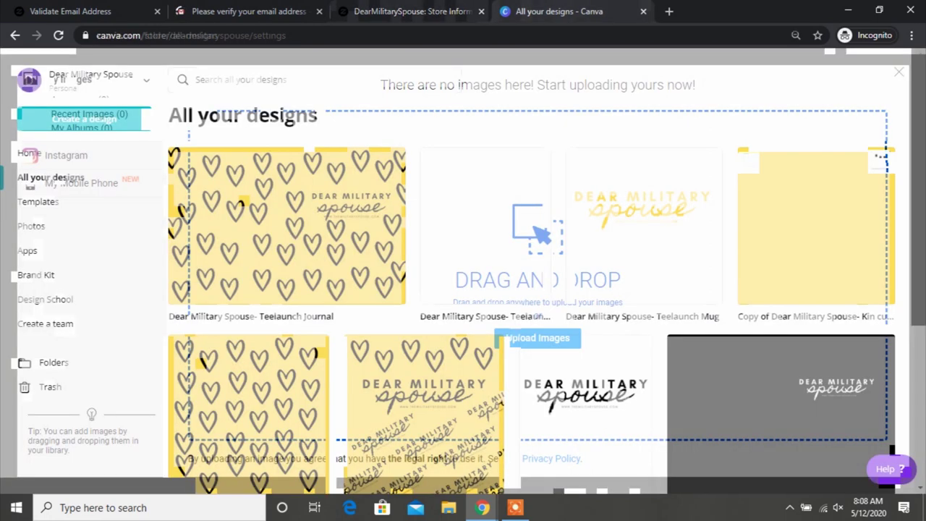
Scroll through All your designs to find the Dear Military Spouse mug design
{"action": "scroll", "coordinate": [528, 290], "scroll_direction": "down", "scroll_amount": 4}
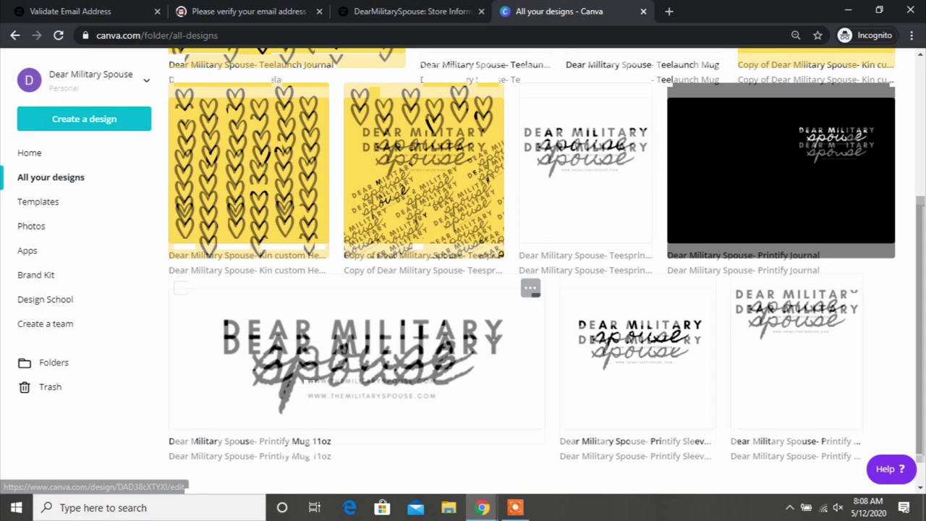
{"action": "scroll", "coordinate": [528, 290], "scroll_direction": "down", "scroll_amount": 1}
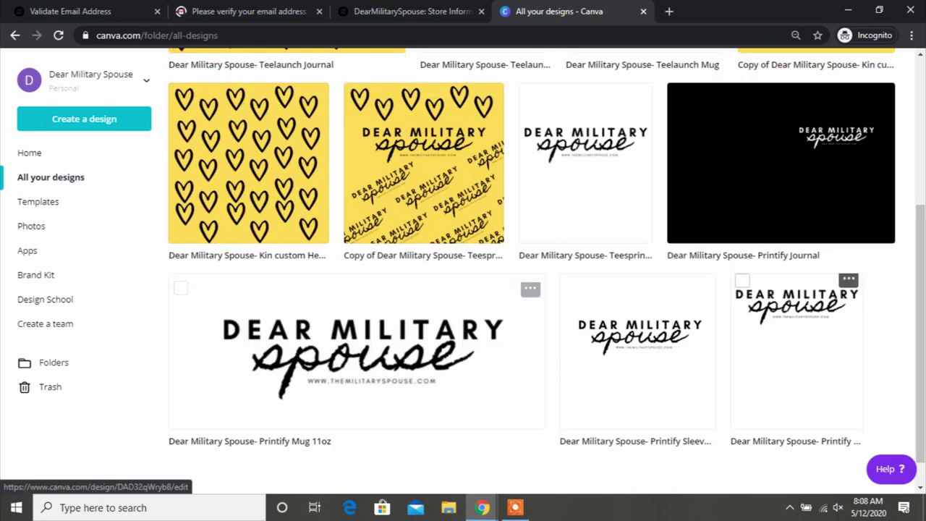
{"action": "scroll", "coordinate": [528, 290], "scroll_direction": "down", "scroll_amount": 1}
{"action": "scroll", "coordinate": [528, 290], "scroll_direction": "up", "scroll_amount": 4}
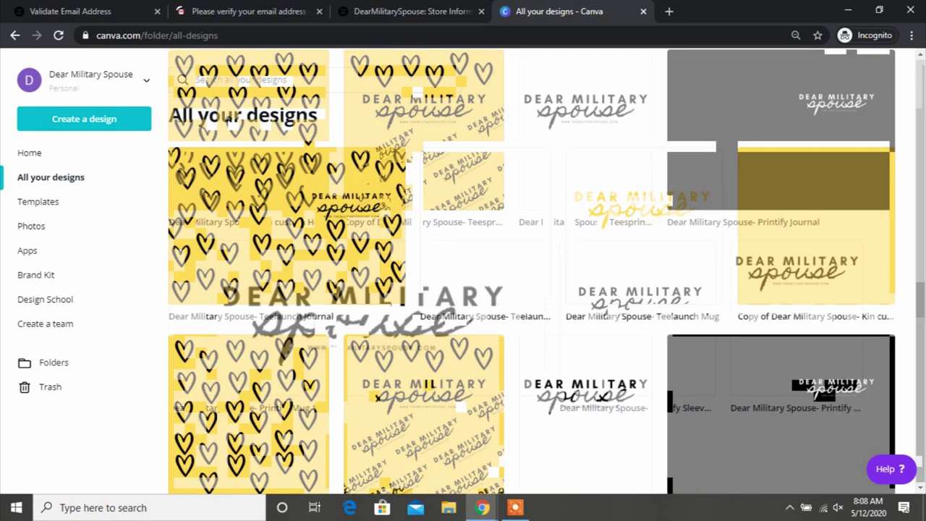
{"action": "scroll", "coordinate": [528, 290], "scroll_direction": "up", "scroll_amount": 1}
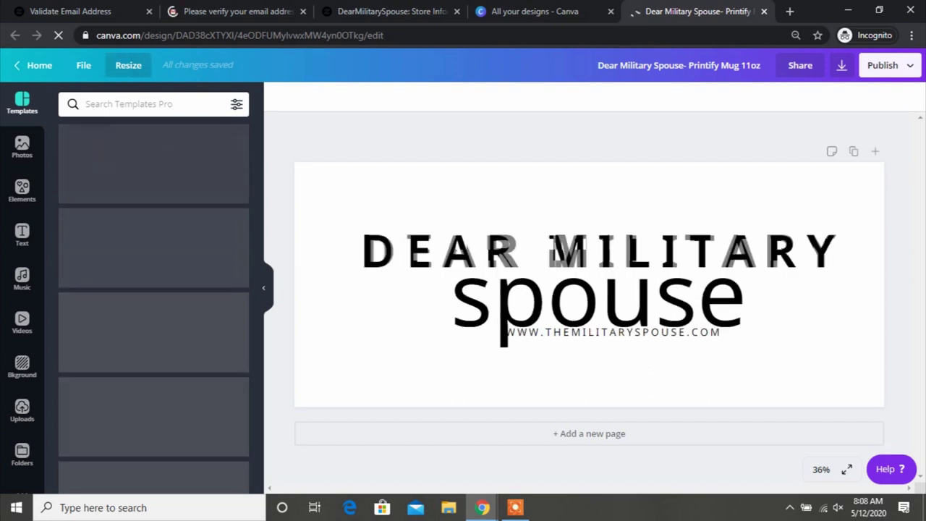
Open the size options of the Dear Military Spouse mug design
{"action": "left_click", "coordinate": [128, 65]}
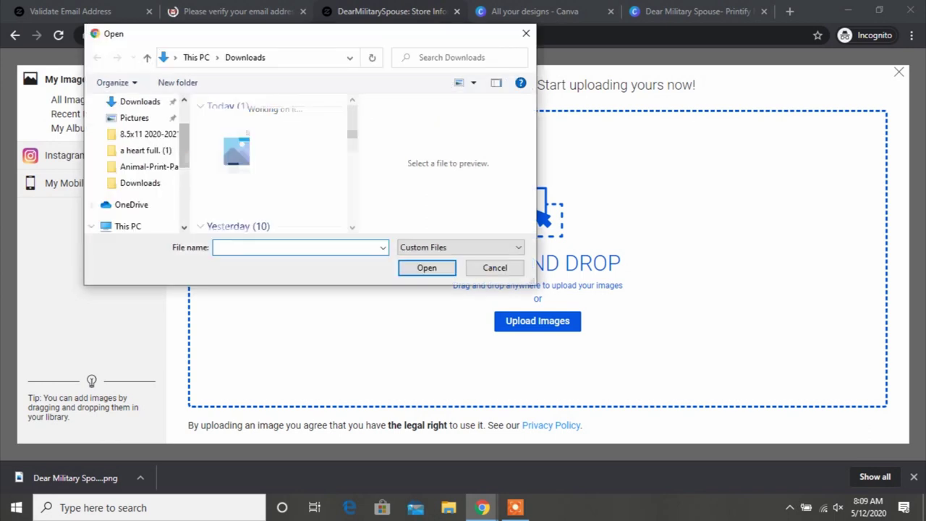
Select the downloaded Dear Military Spouse mug PNG for upload
{"action": "left_click", "coordinate": [237, 163]}
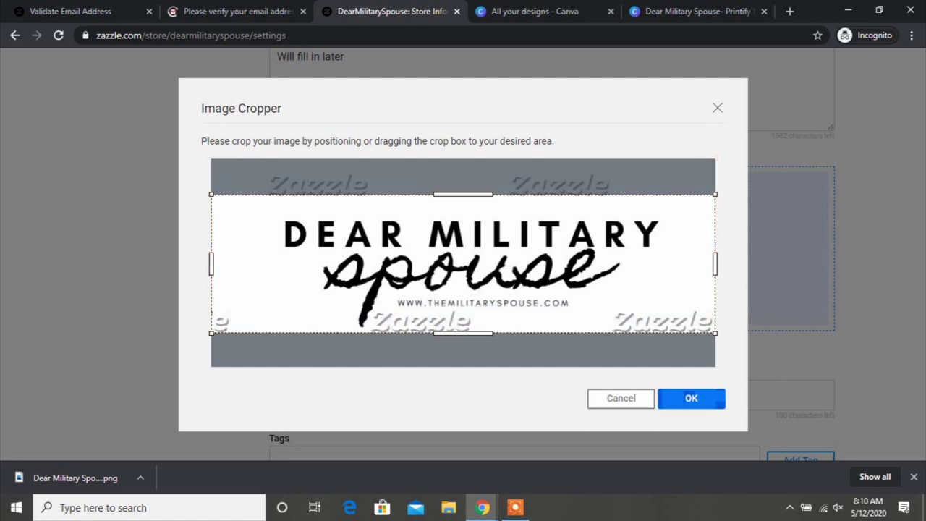
Accept the Image Cropper framing to apply the banner
{"action": "left_click", "coordinate": [691, 399]}
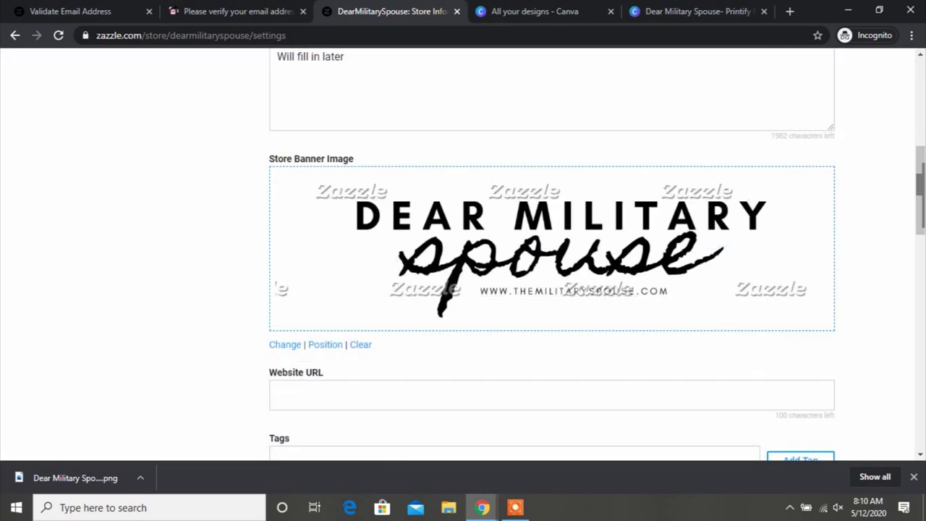
{"action": "scroll", "coordinate": [551, 253], "scroll_direction": "down", "scroll_amount": 2}
{"action": "left_click", "coordinate": [506, 298]}
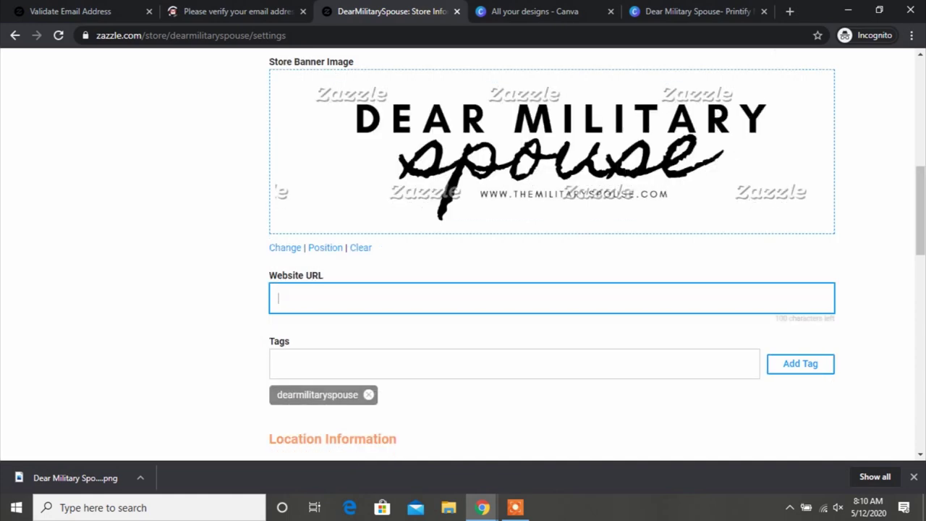
{"action": "type", "text": "www."}
{"action": "type", "text": "themilitaryspouse.com"}
Add the tags 'the military spouse', militaryspouse, milso and milspo
{"action": "key", "text": "Tab"}
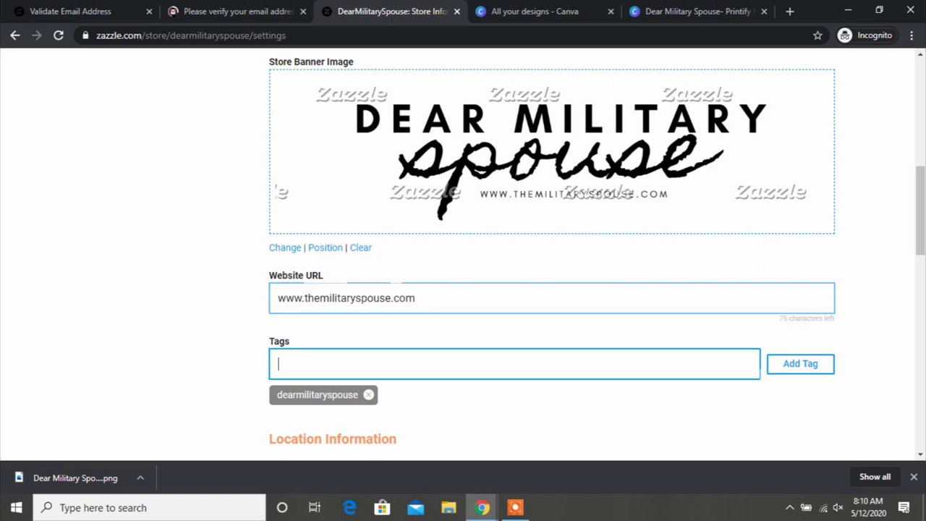
{"action": "type", "text": "the military spouse"}
{"action": "key", "text": "Return"}
{"action": "type", "text": "militarysp"}
{"action": "key", "text": "BackSpace"}
{"action": "key", "text": "BackSpace"}
{"action": "type", "text": "spouse"}
{"action": "key", "text": "Return"}
{"action": "type", "text": "milso"}
{"action": "key", "text": "Return"}
{"action": "key", "text": "BackSpace"}
{"action": "type", "text": "po"}
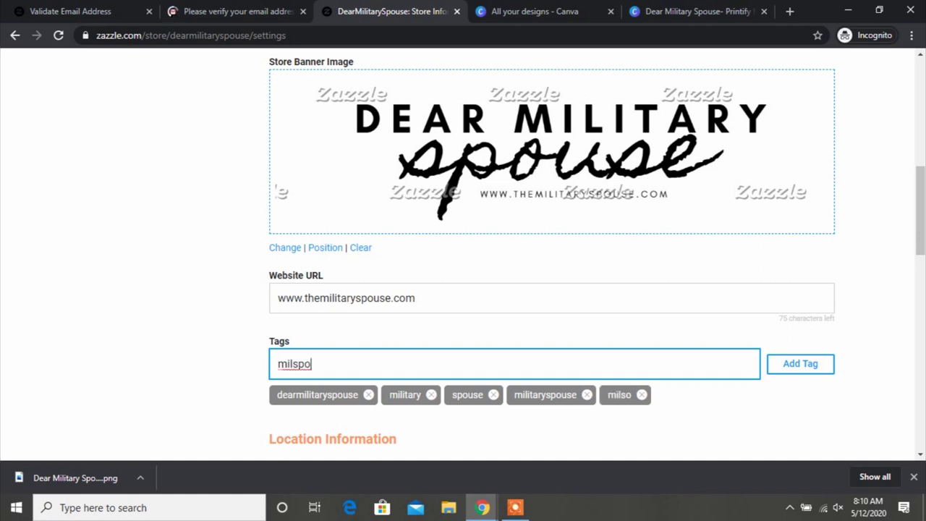
{"action": "key", "text": "Return"}
Add tags army, navy, airforce and militarywife, dropping the coastguard and marine entries
{"action": "type", "text": "army"}
{"action": "key", "text": "Return"}
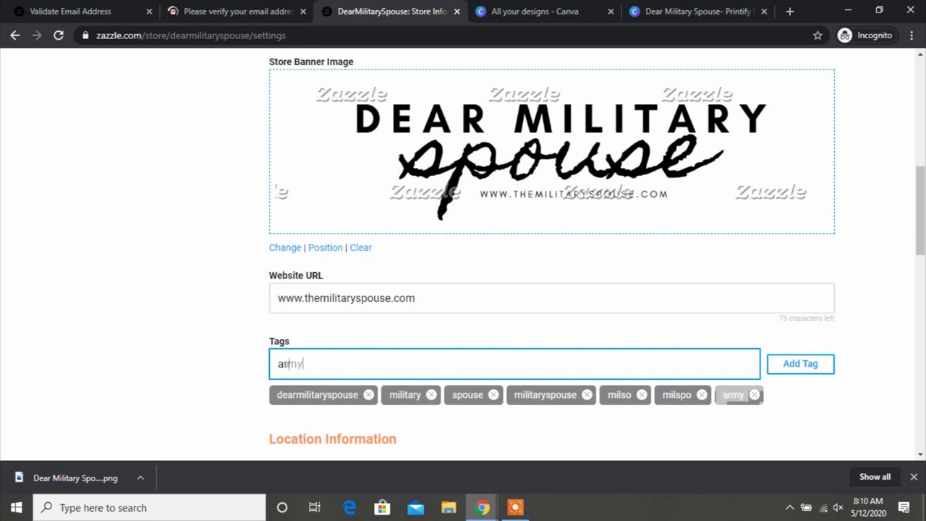
{"action": "type", "text": "av"}
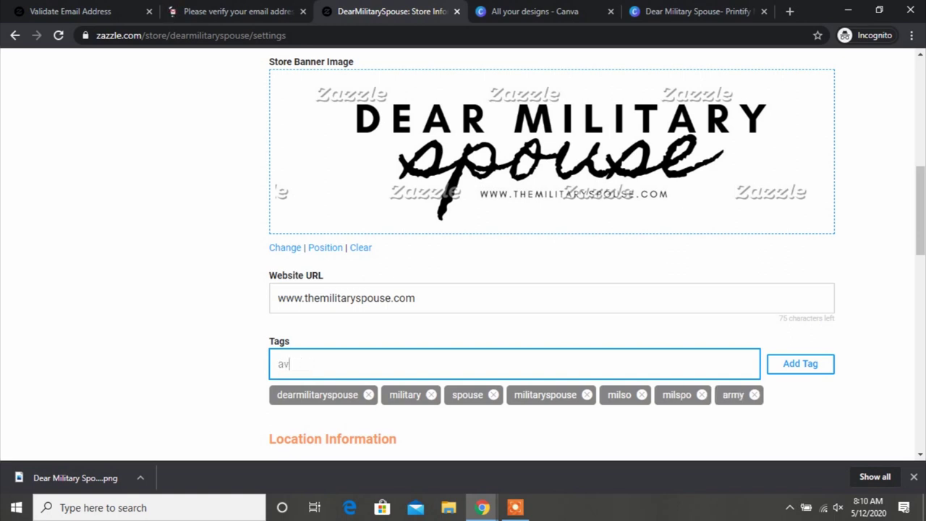
{"action": "type", "text": "y"}
{"action": "key", "text": "Return"}
{"action": "type", "text": "airfor"}
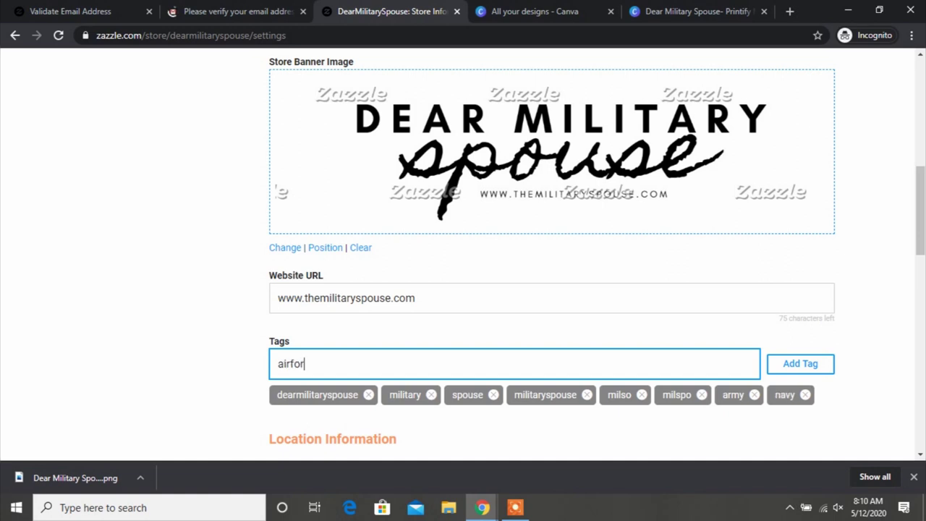
{"action": "type", "text": "ce"}
{"action": "key", "text": "Return"}
{"action": "type", "text": "coastguard"}
{"action": "key", "text": "Return"}
{"action": "type", "text": "marine"}
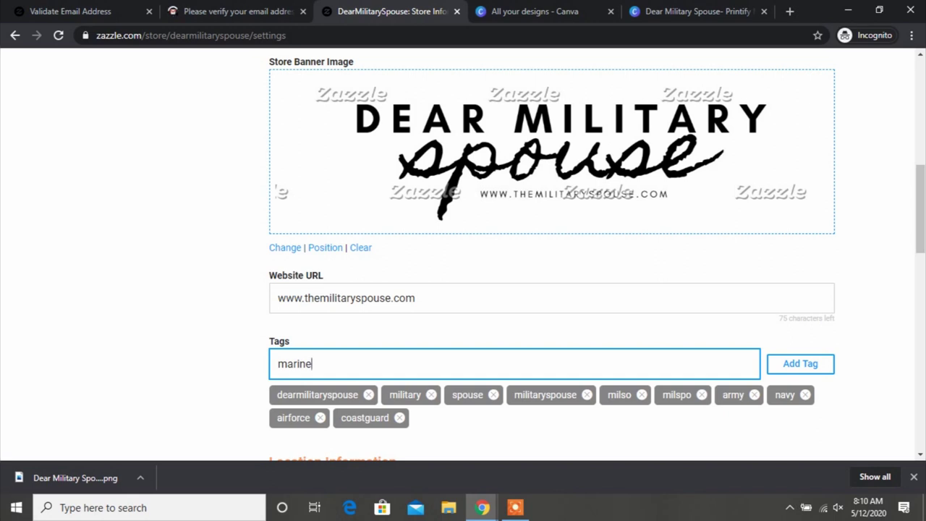
{"action": "type", "text": "m"}
{"action": "key", "text": "BackSpace"}
{"action": "key", "text": "ctrl+BackSpace"}
{"action": "scroll", "coordinate": [549, 253], "scroll_direction": "down", "scroll_amount": 2}
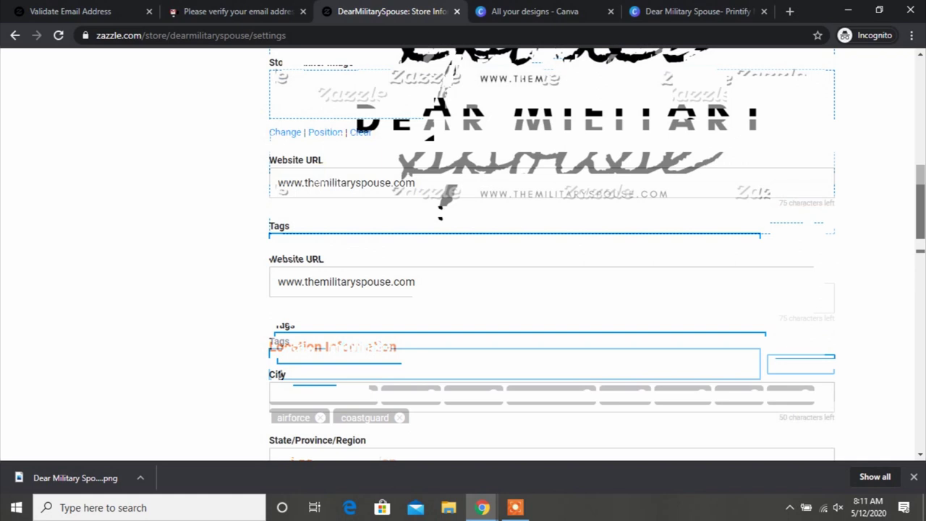
{"action": "scroll", "coordinate": [550, 253], "scroll_direction": "down", "scroll_amount": 1}
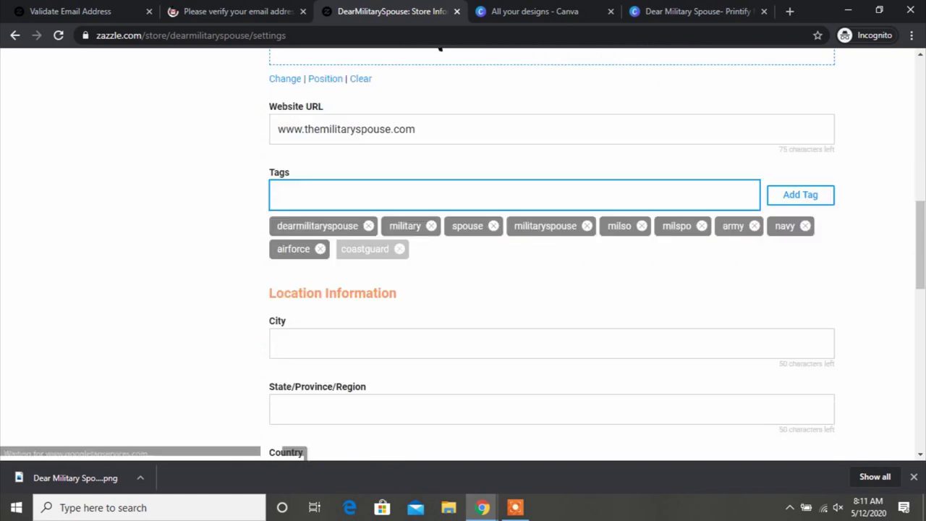
{"action": "type", "text": "militarywife"}
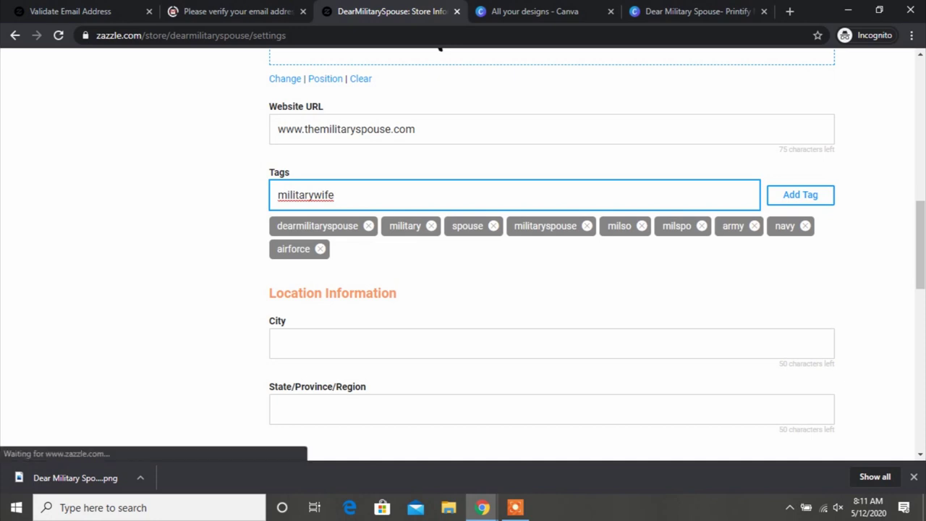
{"action": "key", "text": "Return"}
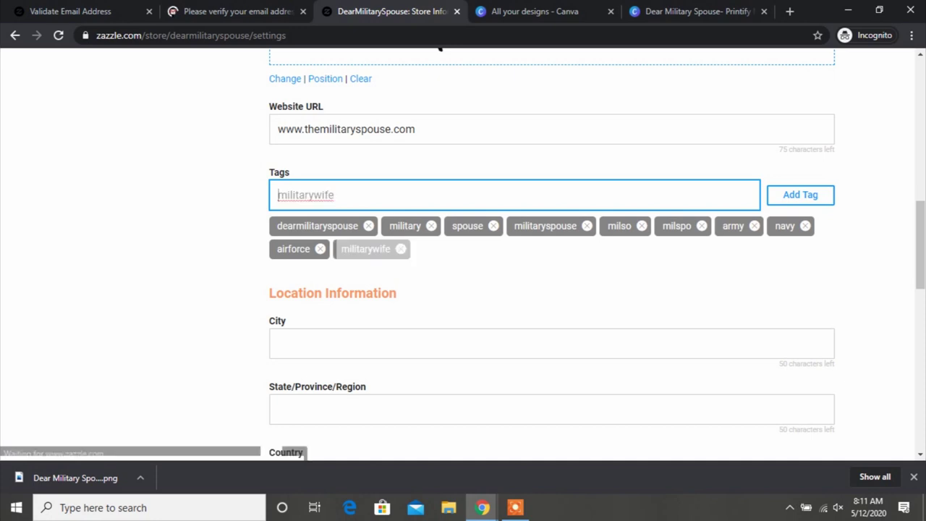
Enter Fort Lee as city, VA as state, United States as country, and submit the store information
{"action": "left_click", "coordinate": [507, 343]}
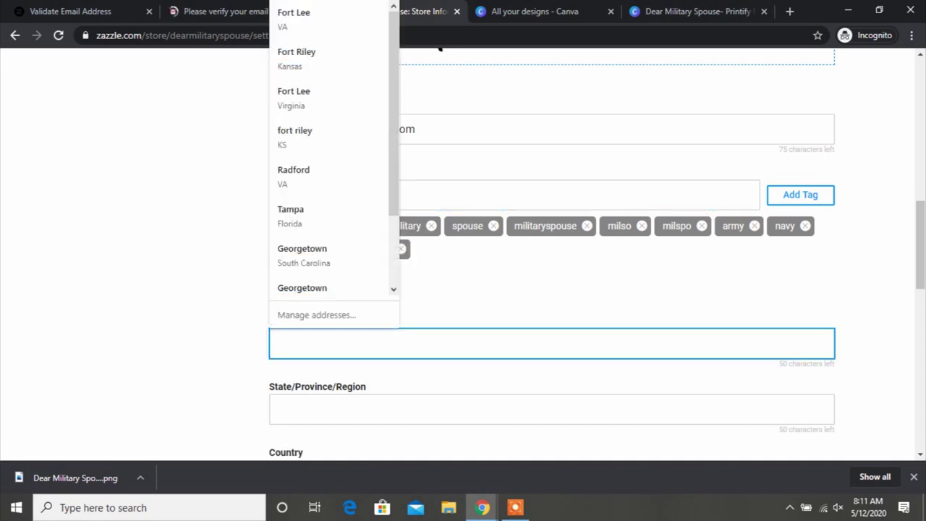
{"action": "key", "text": "Down"}
{"action": "key", "text": "Return"}
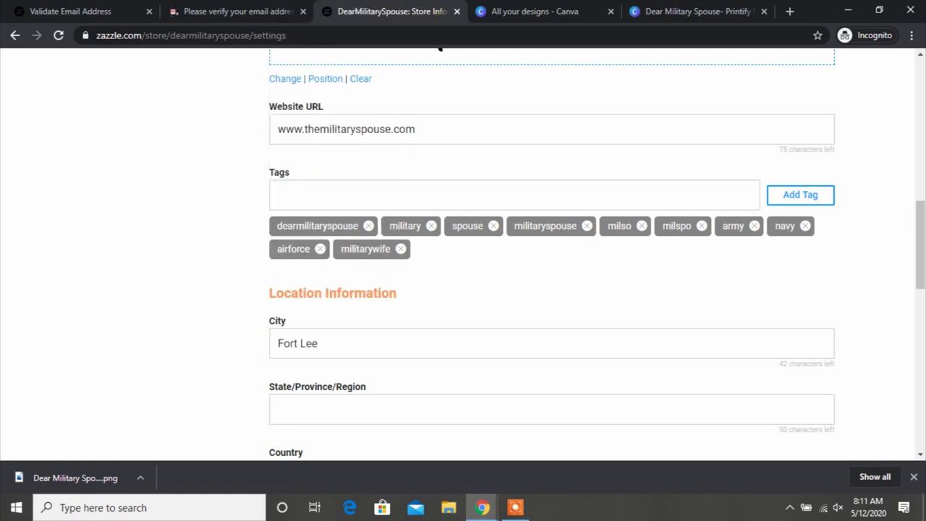
{"action": "scroll", "coordinate": [439, 47], "scroll_direction": "down", "scroll_amount": 1}
{"action": "left_click", "coordinate": [279, 339]}
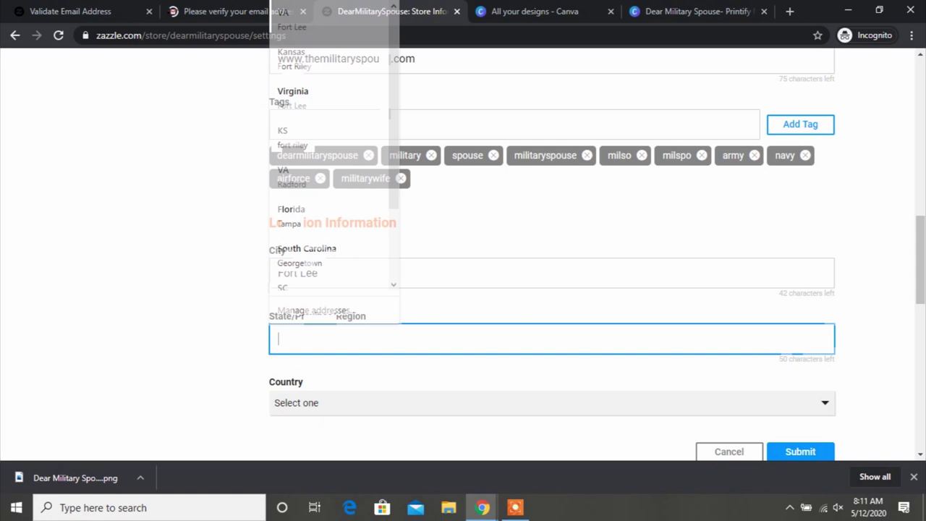
{"action": "key", "text": "Down"}
{"action": "key", "text": "Return"}
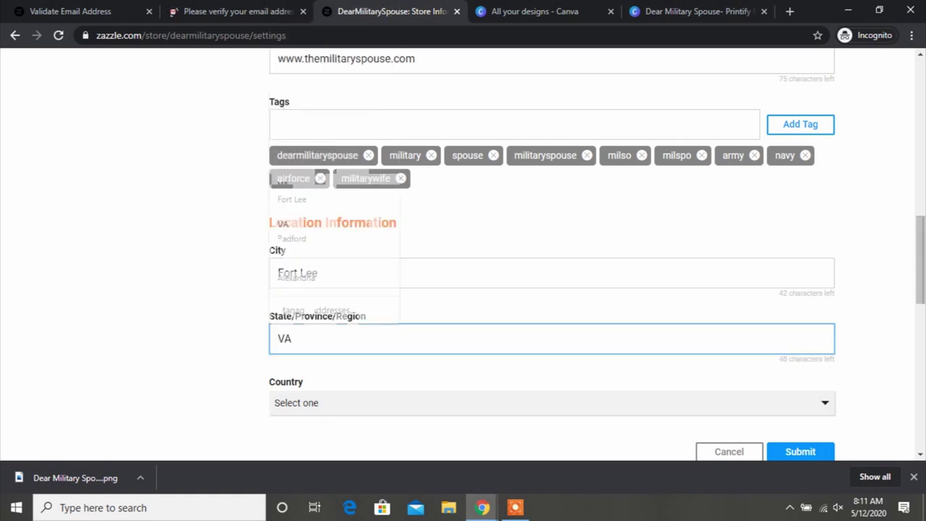
{"action": "scroll", "coordinate": [551, 253], "scroll_direction": "down", "scroll_amount": 4}
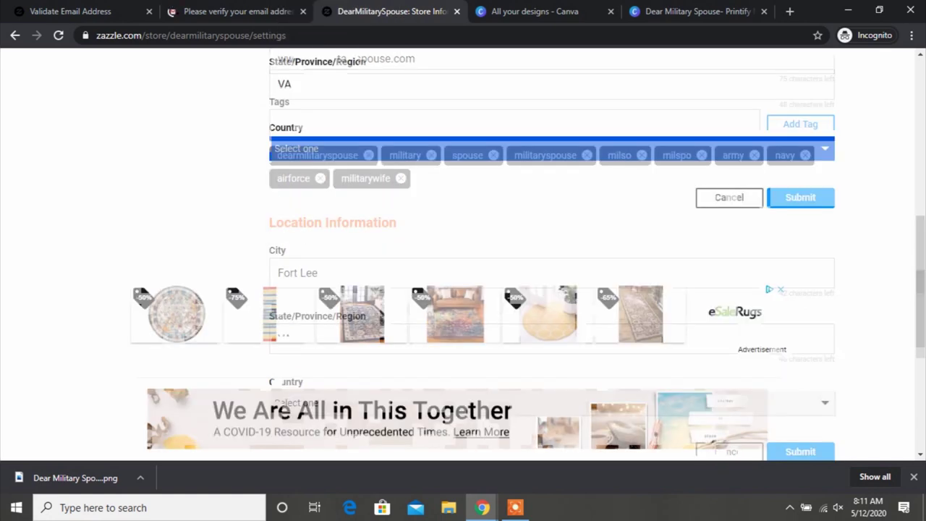
{"action": "key", "text": "alt+Down"}
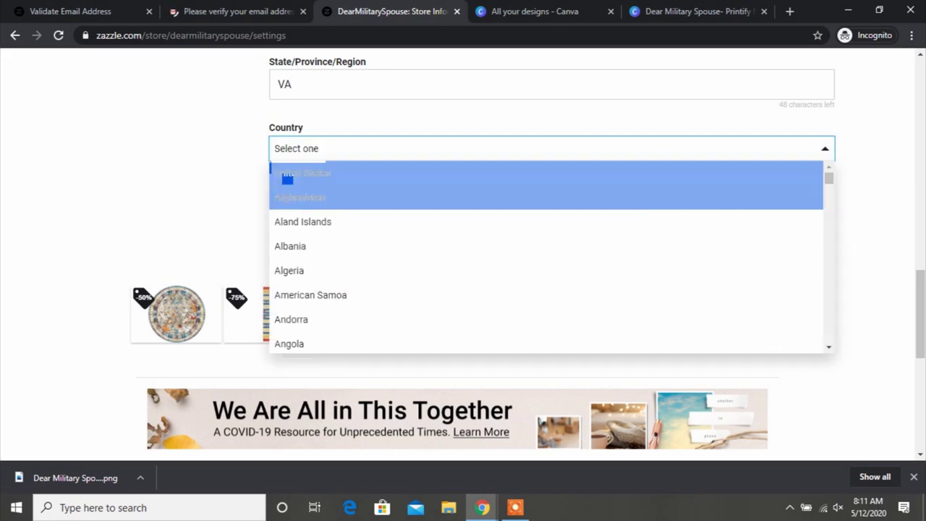
{"action": "left_click", "coordinate": [288, 174]}
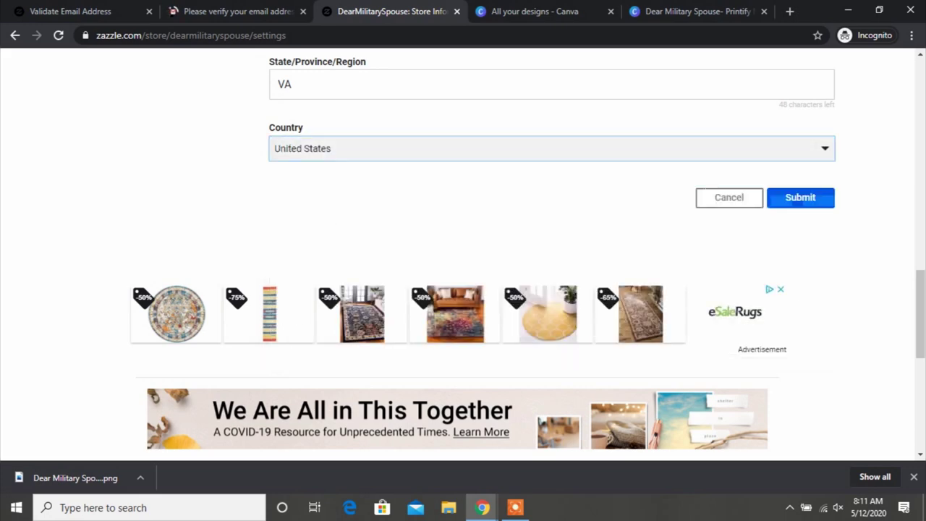
{"action": "left_click", "coordinate": [798, 199]}
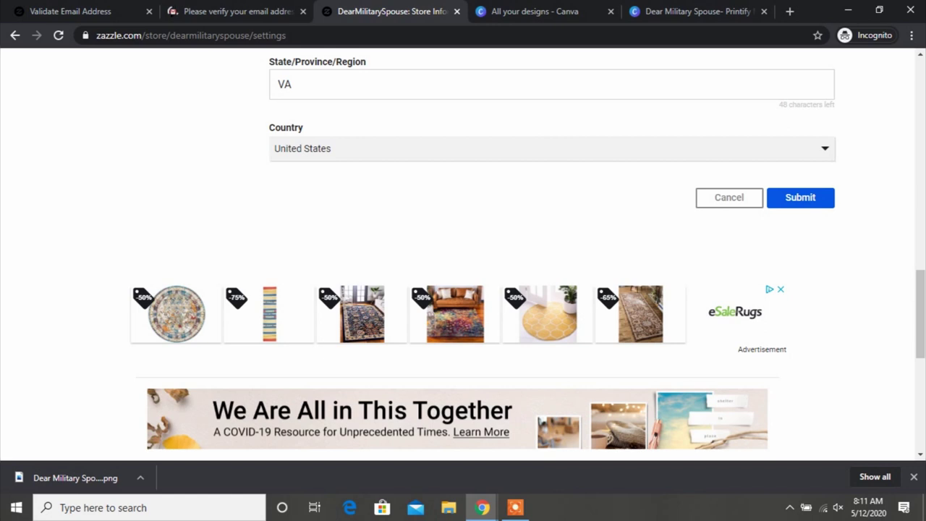
{"action": "key", "text": "Return"}
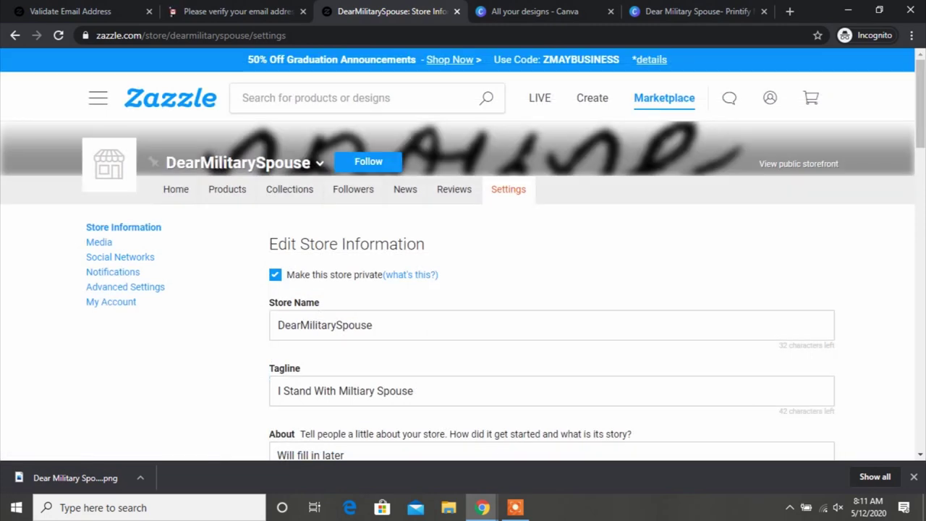
Choose Change on the store logo to open the All Images picker
{"action": "mouse_move", "coordinate": [109, 165]}
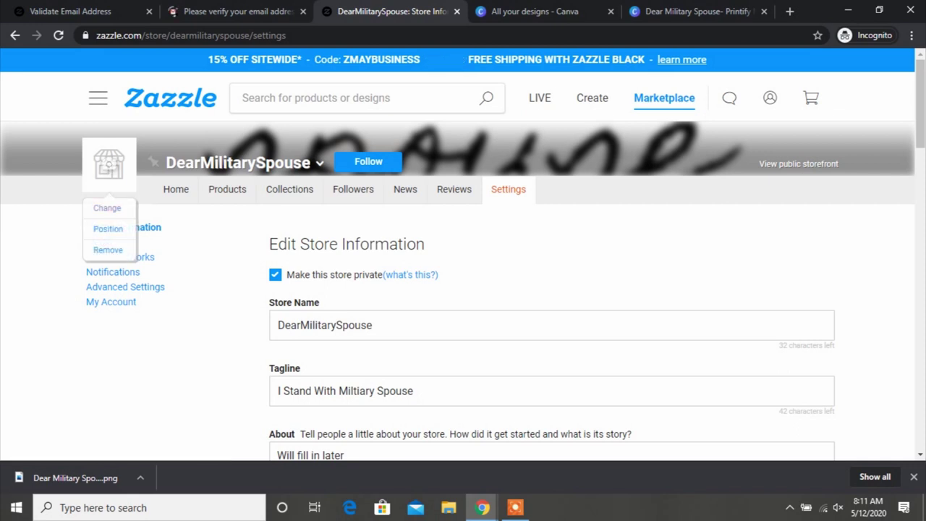
{"action": "left_click", "coordinate": [107, 207]}
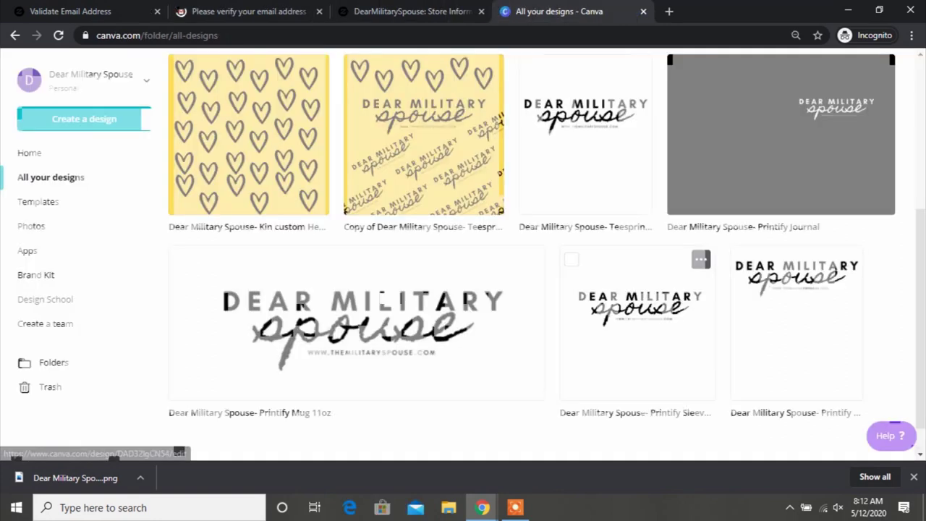
{"action": "left_click", "coordinate": [381, 296]}
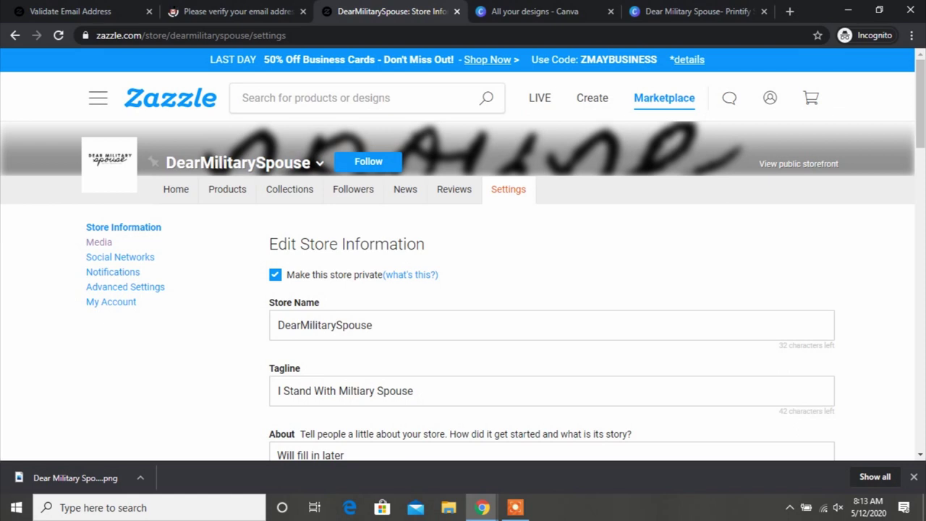
Go to the store's Media settings page
{"action": "left_click", "coordinate": [99, 241]}
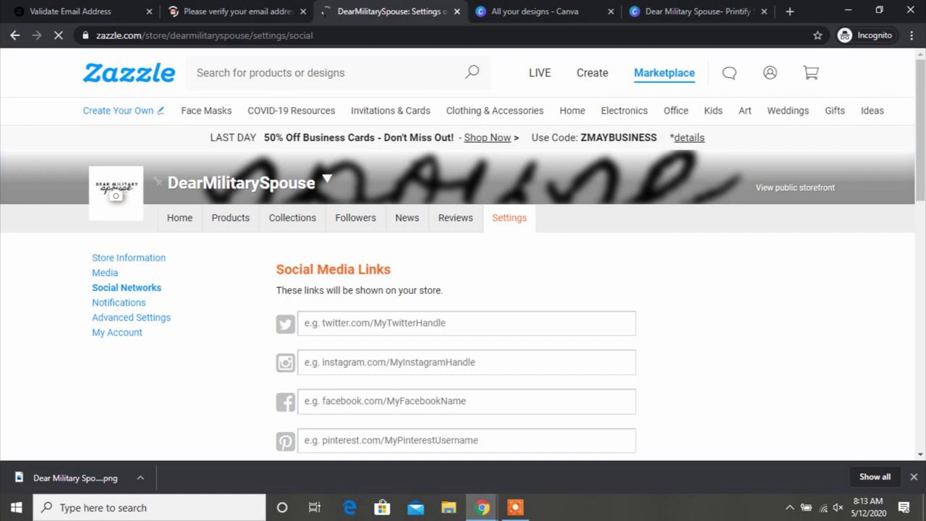
Enter dearmilitaryspouse as the Instagram handle after instagram.com/
{"action": "left_click", "coordinate": [434, 362]}
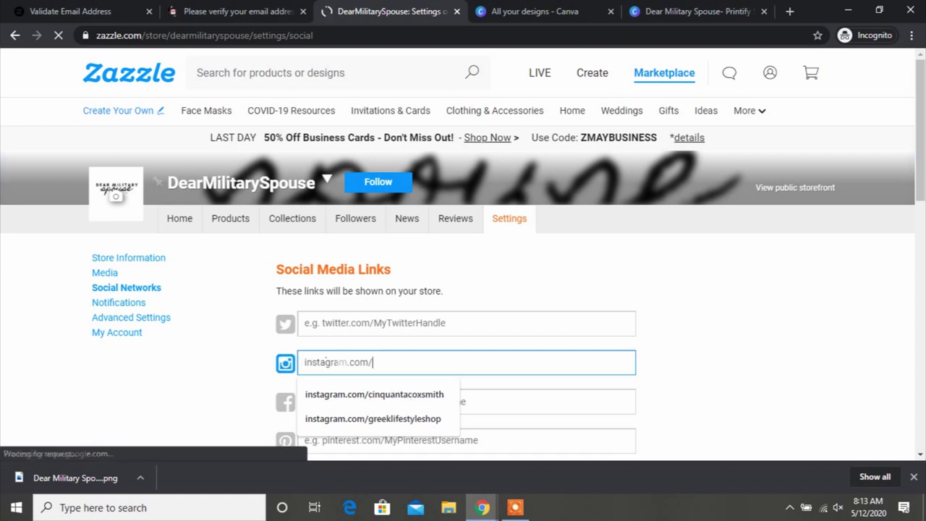
{"action": "type", "text": "c"}
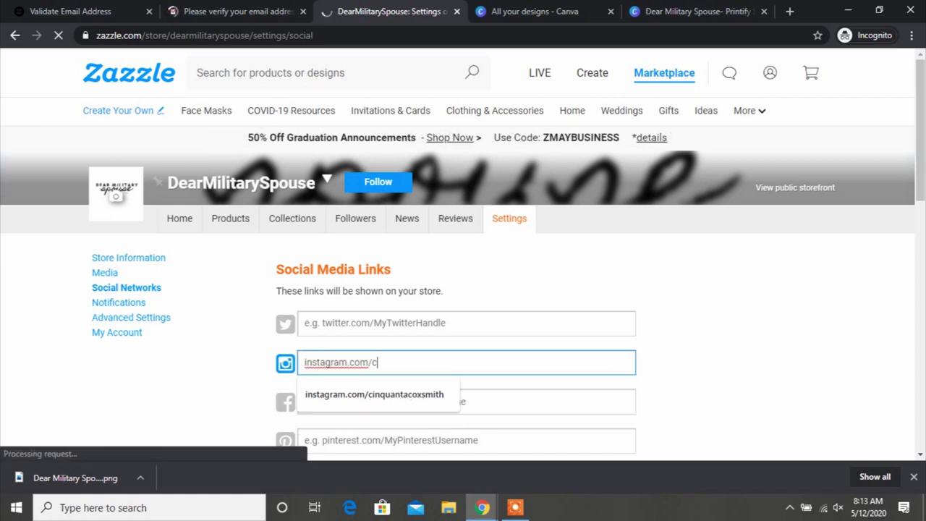
{"action": "key", "text": "BackSpace"}
{"action": "type", "text": "dearmilitaryspous"}
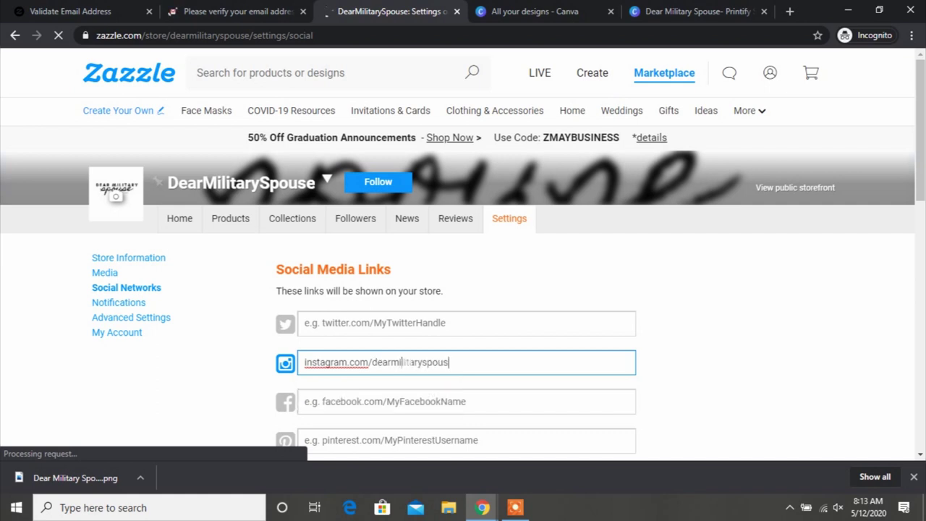
{"action": "type", "text": "e"}
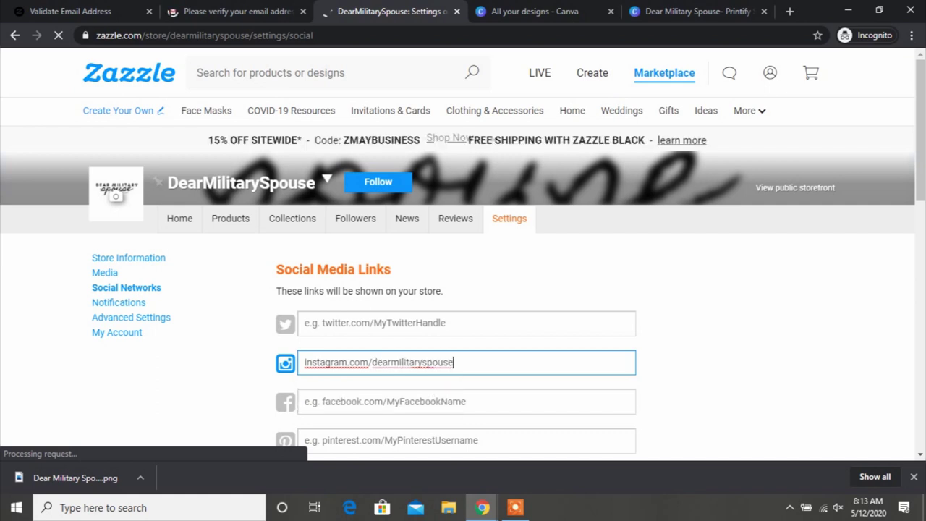
Leave the Facebook link empty, removing the partially typed address
{"action": "scroll", "coordinate": [463, 289], "scroll_direction": "down", "scroll_amount": 1}
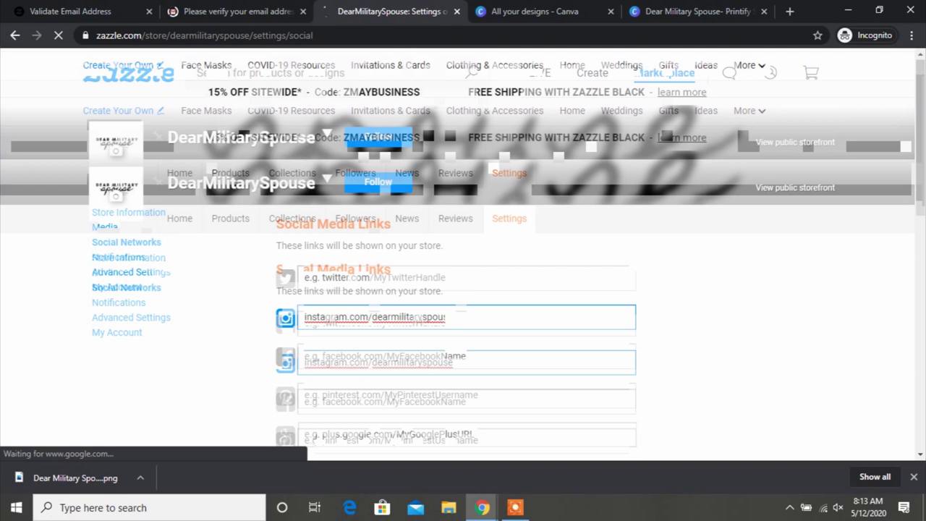
{"action": "left_click", "coordinate": [376, 356]}
{"action": "key", "text": "Down"}
{"action": "key", "text": "Return"}
{"action": "type", "text": "wwww.fac"}
{"action": "key", "text": "BackSpace"}
{"action": "key", "text": "BackSpace"}
{"action": "key", "text": "BackSpace"}
{"action": "key", "text": "BackSpace"}
{"action": "key", "text": "BackSpace"}
{"action": "key", "text": "BackSpace"}
{"action": "key", "text": "BackSpace"}
{"action": "key", "text": "BackSpace"}
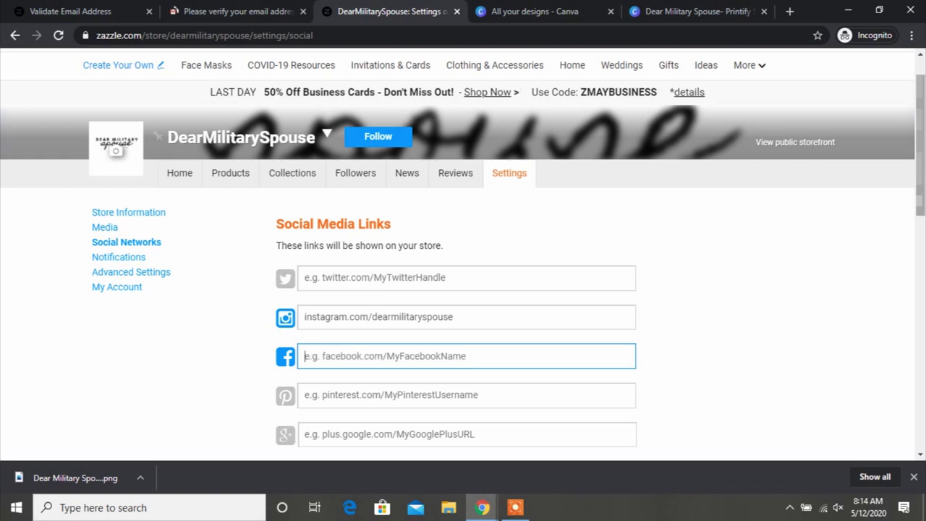
Cancel leaving for notification settings so the unsaved social links stay on the page
{"action": "scroll", "coordinate": [463, 290], "scroll_direction": "down", "scroll_amount": 3}
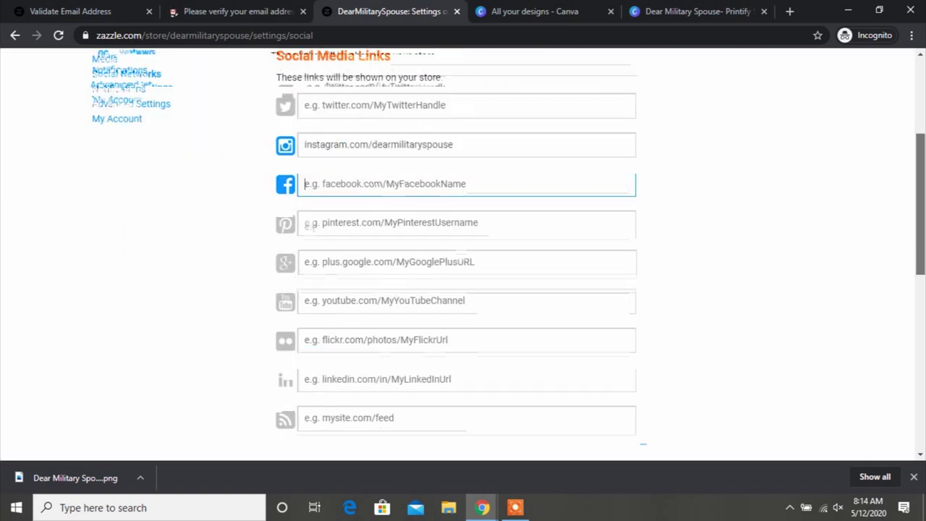
{"action": "scroll", "coordinate": [118, 218], "scroll_direction": "up", "scroll_amount": 2}
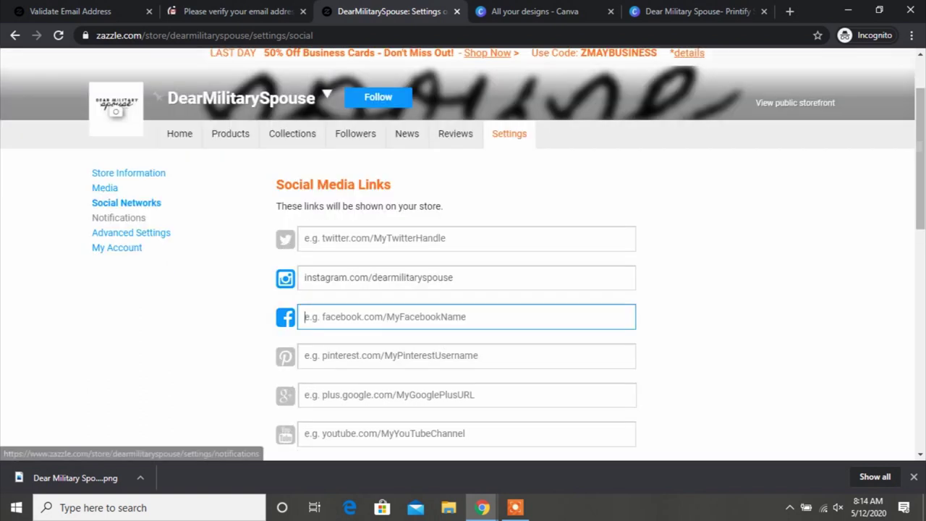
{"action": "left_click", "coordinate": [119, 218]}
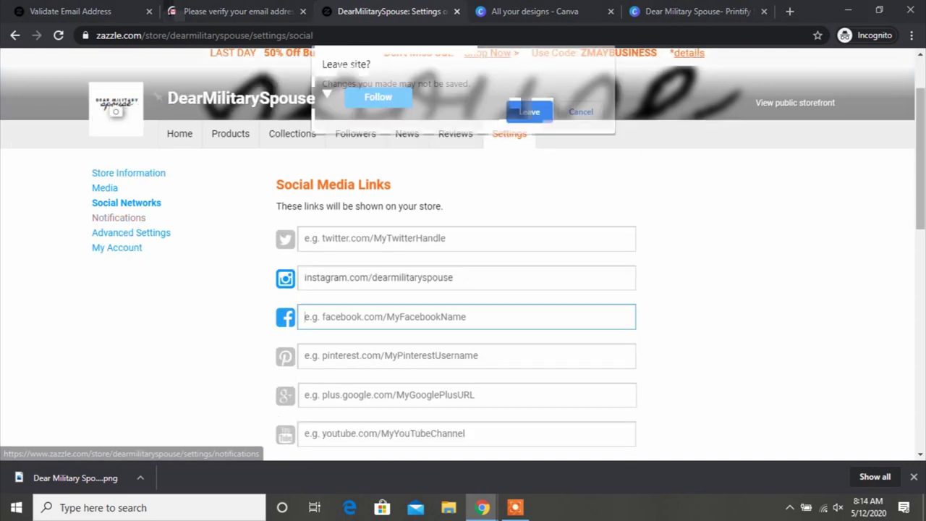
{"action": "key", "text": "Escape"}
{"action": "scroll", "coordinate": [463, 289], "scroll_direction": "down", "scroll_amount": 4}
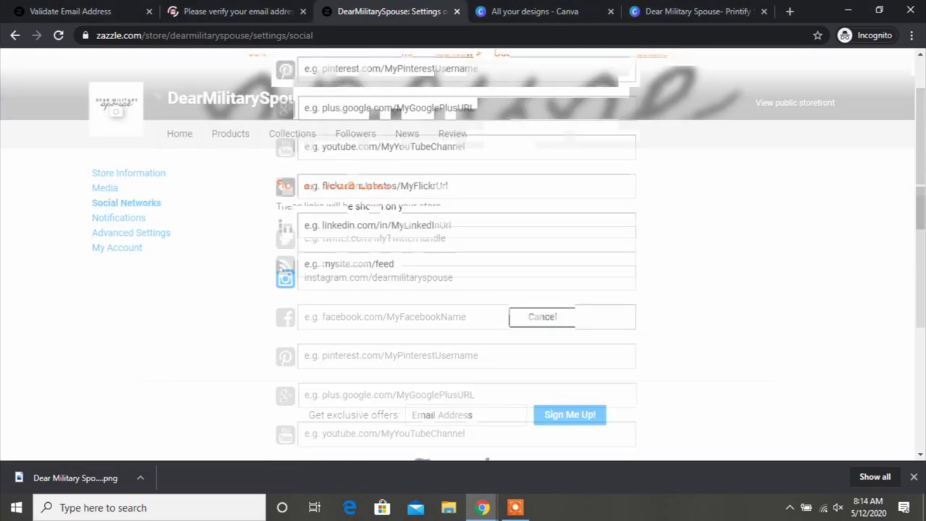
Submit the social media links, then go to the store's Advanced Settings
{"action": "key", "text": "Return"}
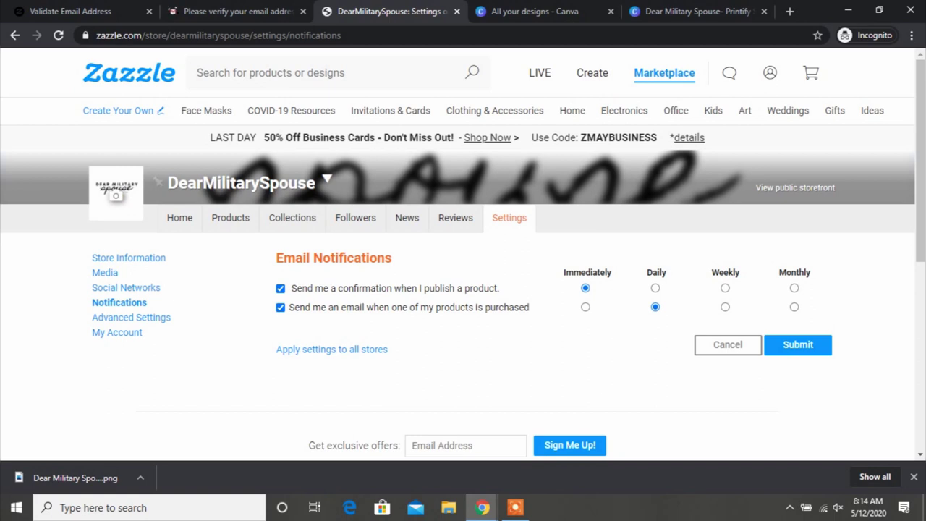
{"action": "left_click", "coordinate": [131, 317]}
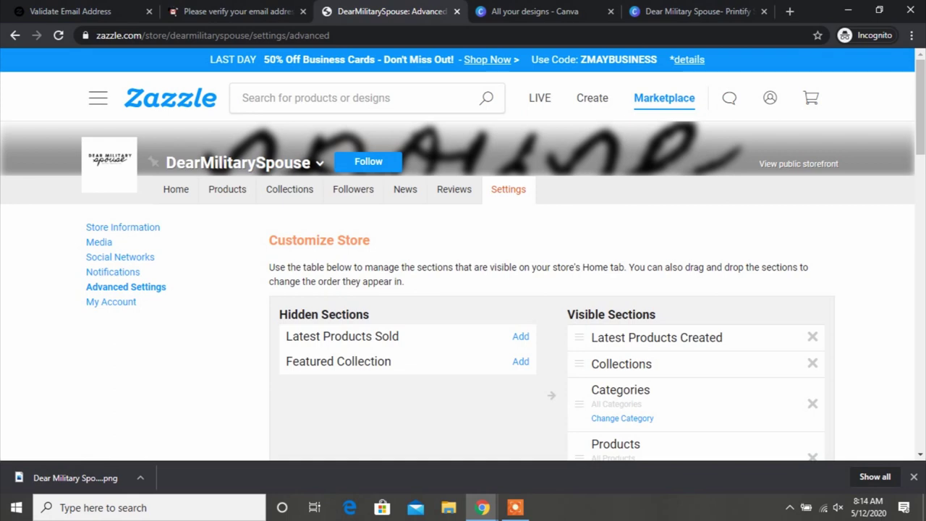
{"action": "scroll", "coordinate": [463, 290], "scroll_direction": "down", "scroll_amount": 2}
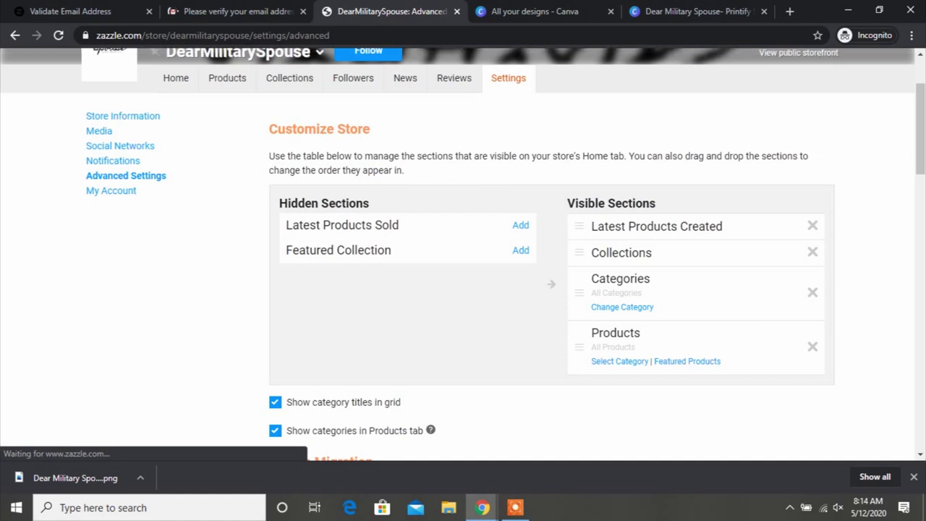
{"action": "scroll", "coordinate": [550, 289], "scroll_direction": "down", "scroll_amount": 3}
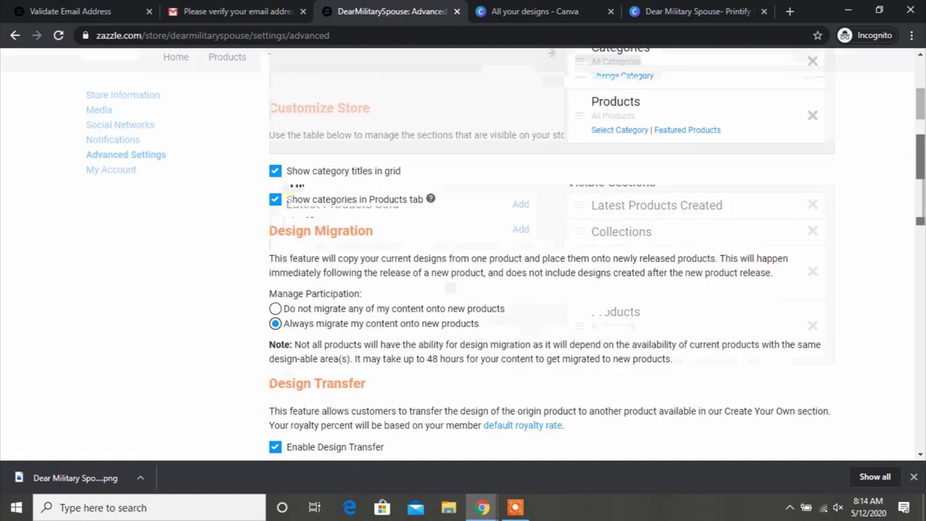
{"action": "scroll", "coordinate": [550, 290], "scroll_direction": "down", "scroll_amount": 2}
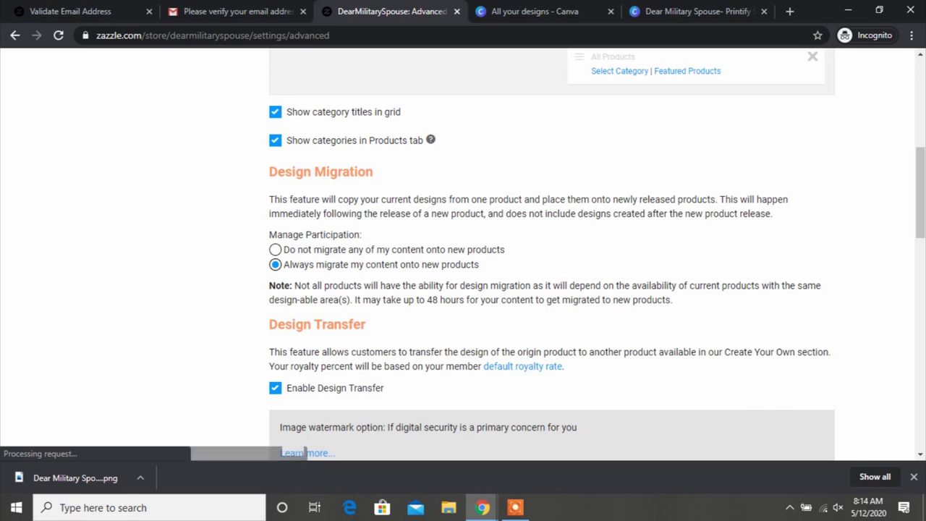
{"action": "scroll", "coordinate": [304, 452], "scroll_direction": "down", "scroll_amount": 2}
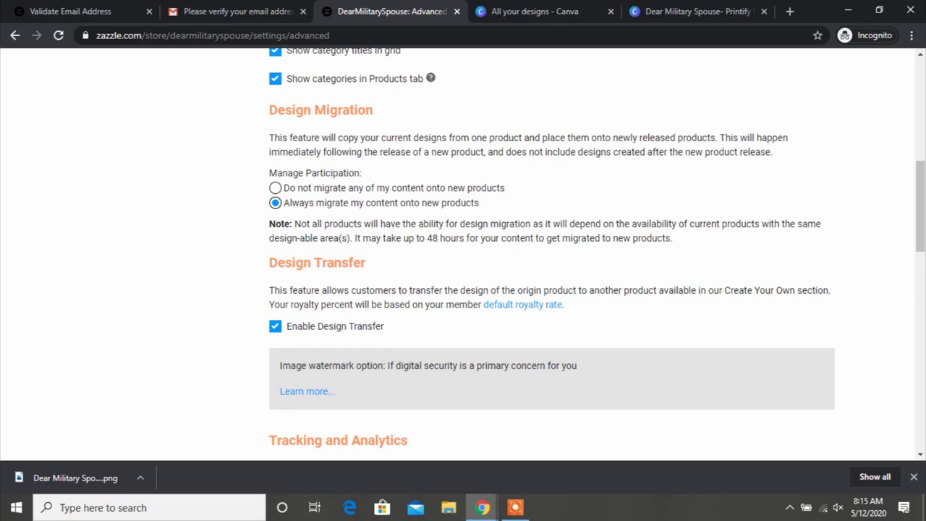
{"action": "scroll", "coordinate": [549, 290], "scroll_direction": "down", "scroll_amount": 2}
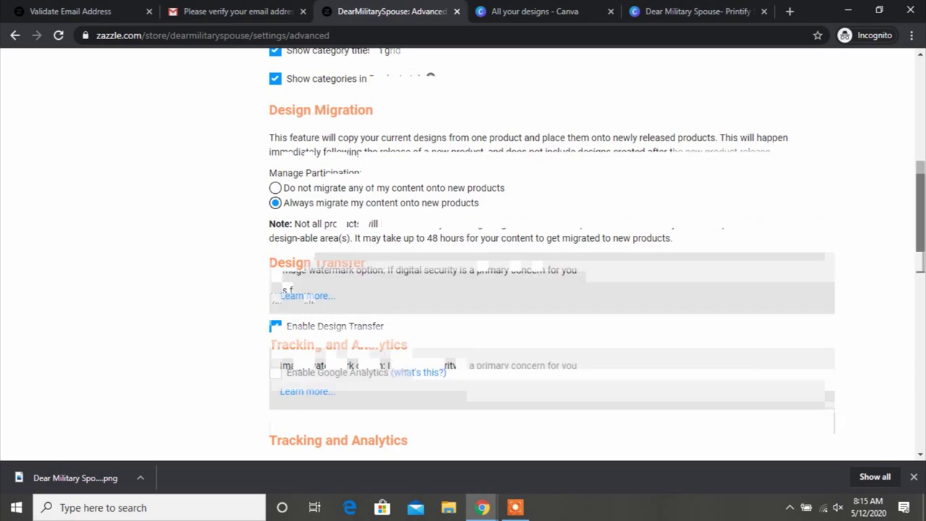
{"action": "scroll", "coordinate": [550, 289], "scroll_direction": "down", "scroll_amount": 2}
{"action": "scroll", "coordinate": [550, 289], "scroll_direction": "down", "scroll_amount": 1}
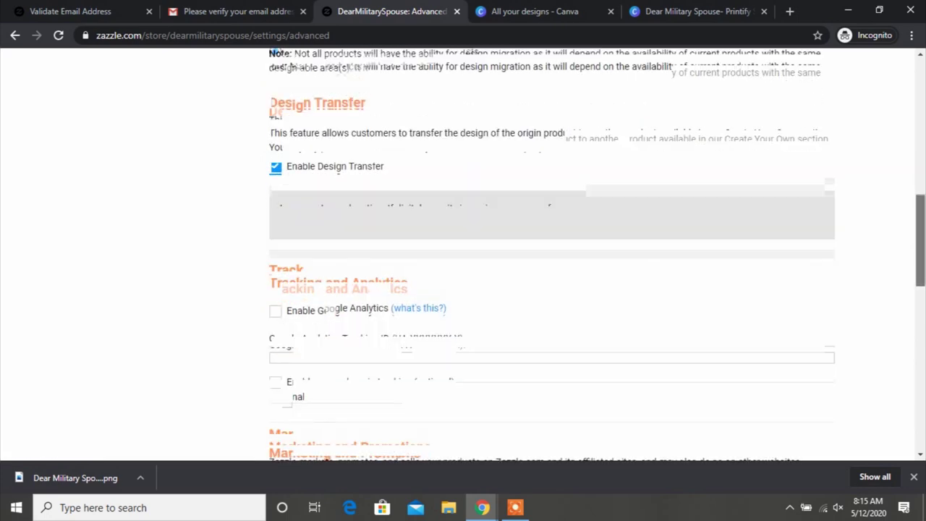
{"action": "scroll", "coordinate": [550, 289], "scroll_direction": "down", "scroll_amount": 3}
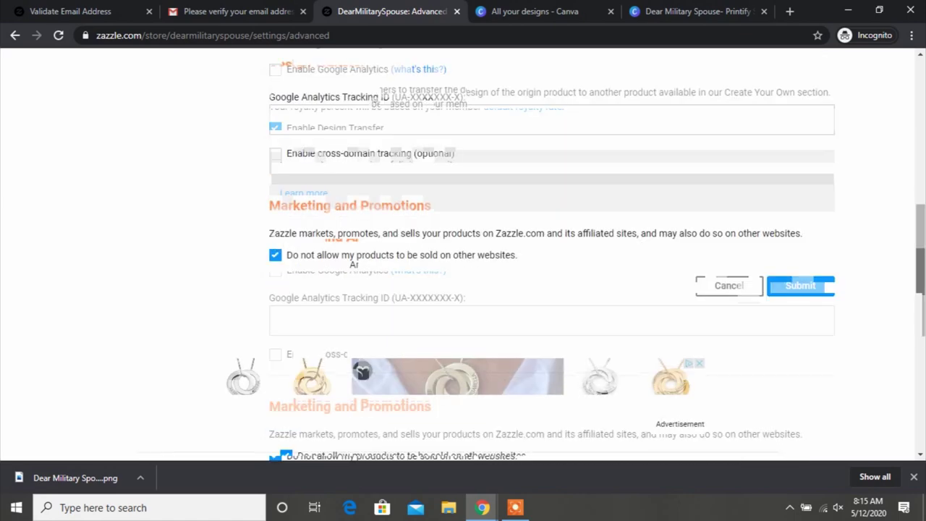
{"action": "scroll", "coordinate": [550, 290], "scroll_direction": "up", "scroll_amount": 5}
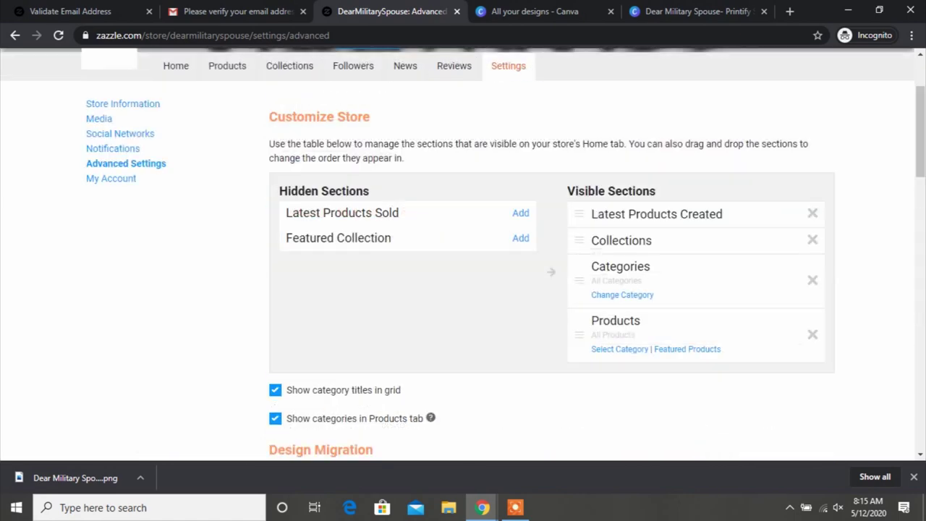
{"action": "left_click", "coordinate": [111, 177]}
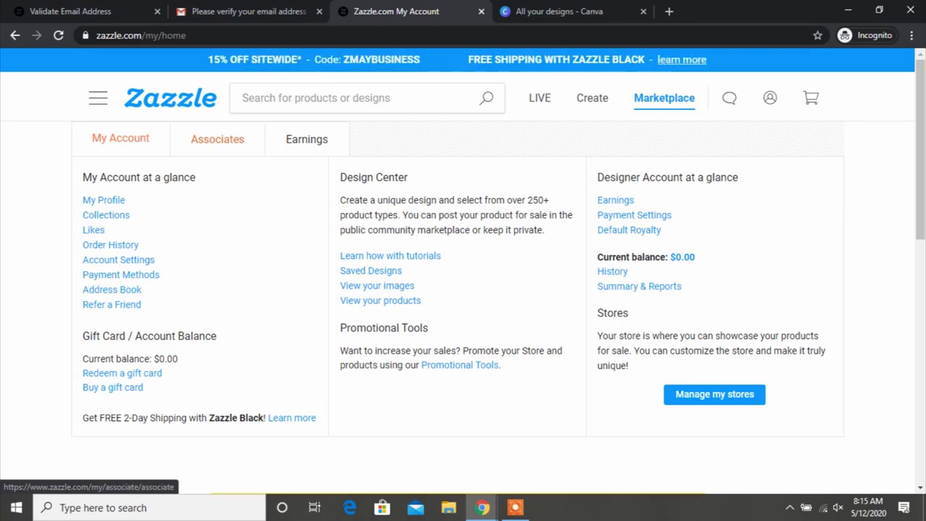
Open the Associates section of the account
{"action": "left_click", "coordinate": [217, 138]}
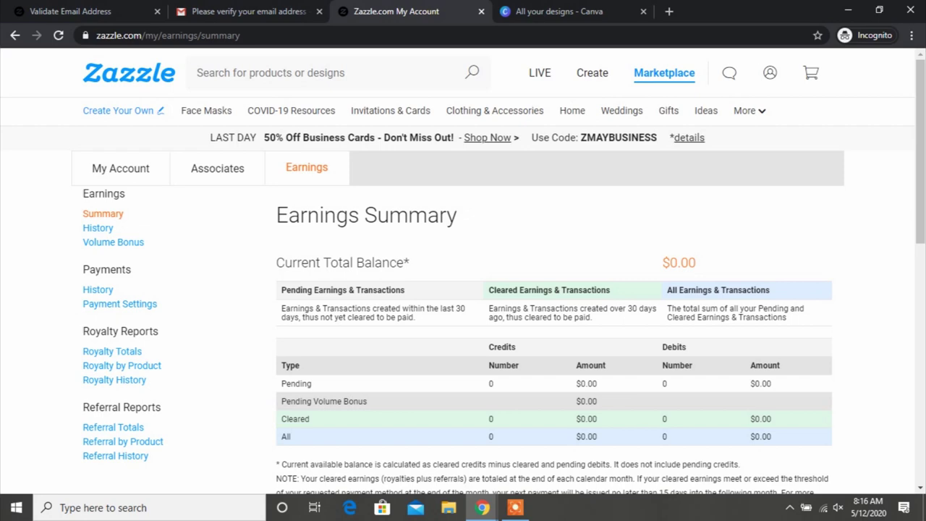
Scroll through the Earnings Summary to review the $0.00 balance and empty transactions
{"action": "scroll", "coordinate": [463, 271], "scroll_direction": "down", "scroll_amount": 1}
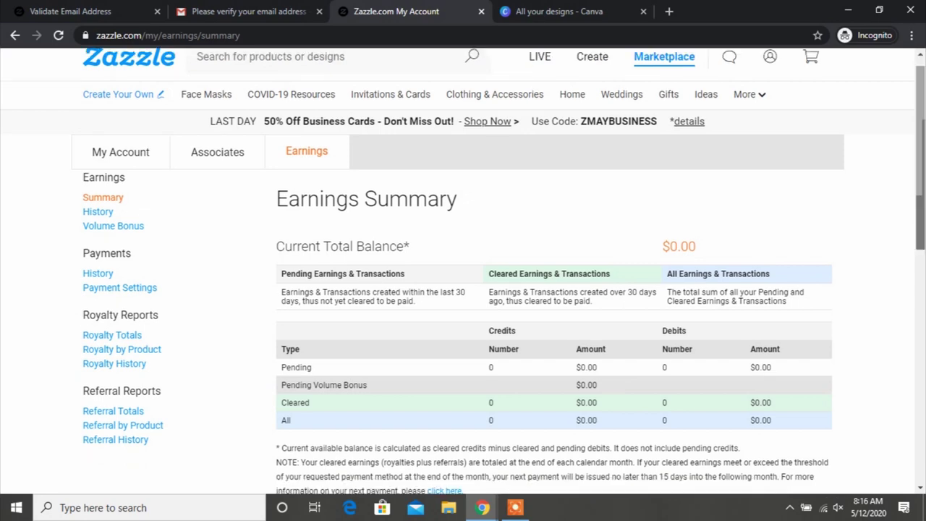
{"action": "scroll", "coordinate": [463, 271], "scroll_direction": "down", "scroll_amount": 5}
{"action": "scroll", "coordinate": [462, 271], "scroll_direction": "up", "scroll_amount": 6}
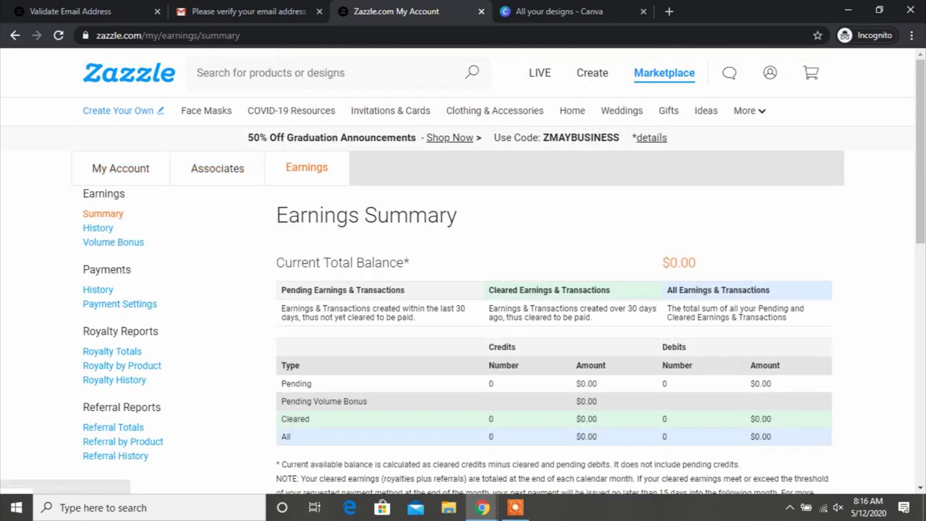
Go back to the previous store settings page with the browser Back button
{"action": "left_click", "coordinate": [15, 35]}
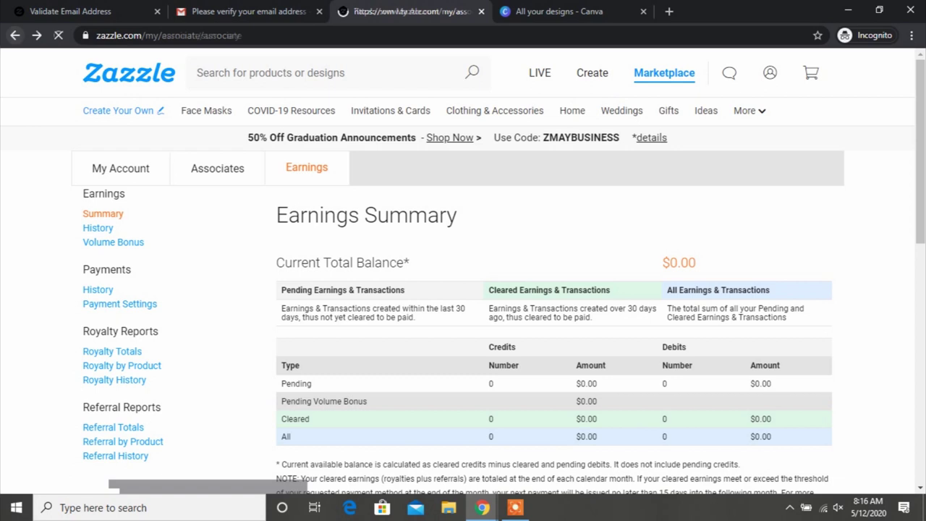